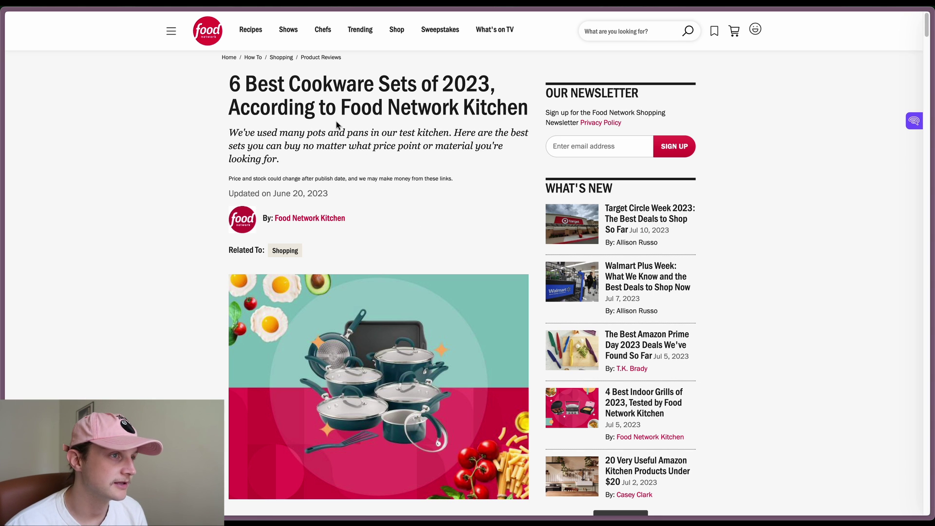
- Copy the Food Network article's 'What's the Difference Between Cookware Set Materials?' section
scroll(409, 222, "down", 10)
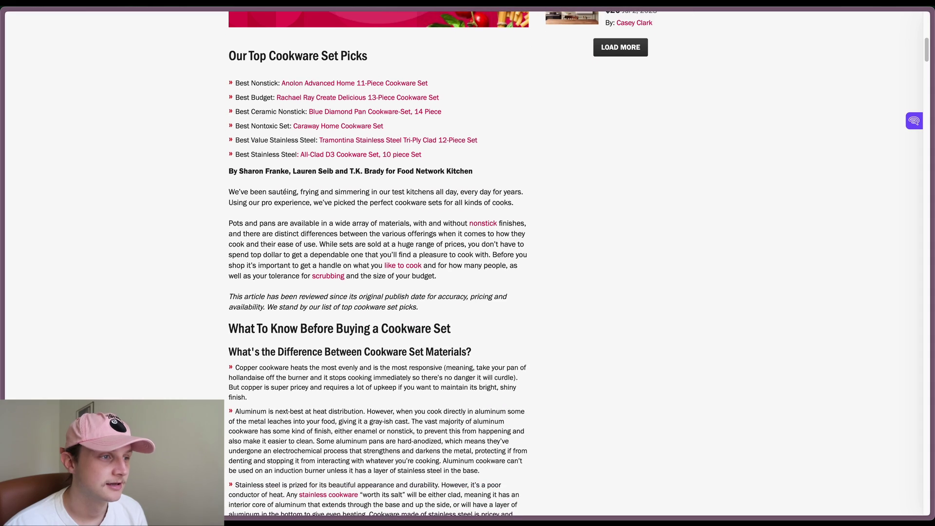
scroll(413, 229, "down", 3)
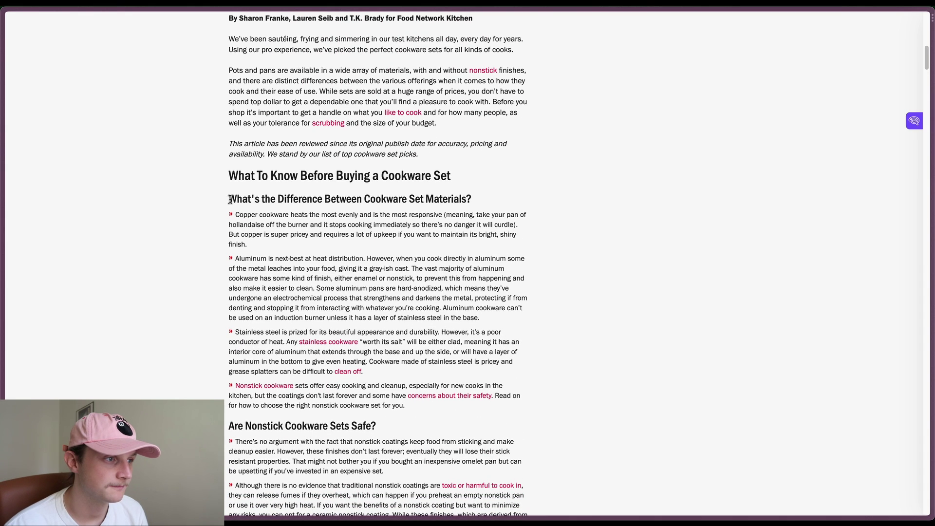
left_click_drag(229, 199, 429, 407)
key("ctrl+c")
- Paste the materials section into the detector, cut the nonstick paragraph to fit 1,500 characters, and analyze it
key("ctrl+Tab")
left_click(439, 280)
key("ctrl+v")
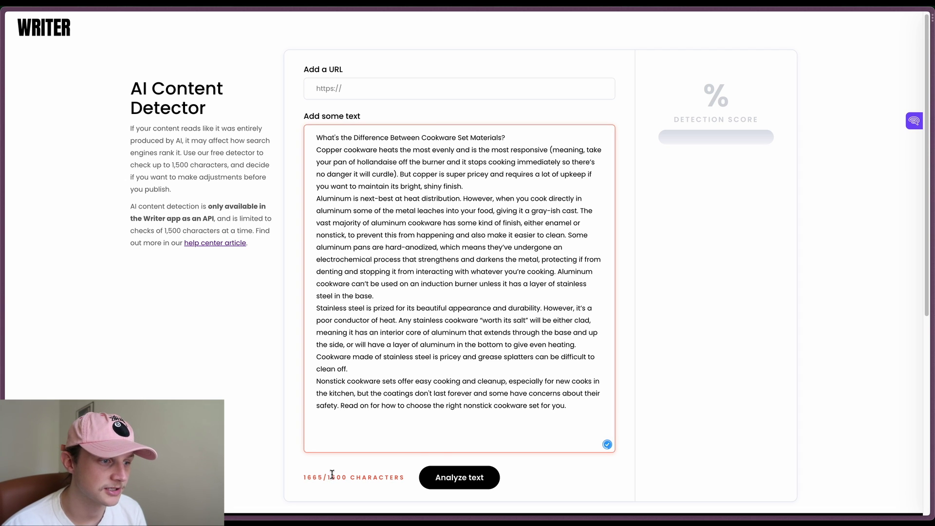
left_click_drag(583, 411, 313, 384)
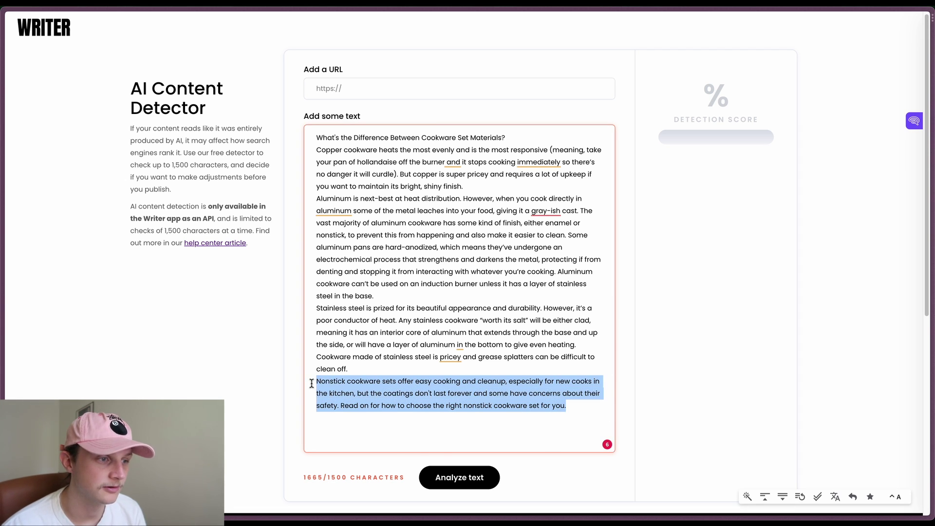
key("BackSpace")
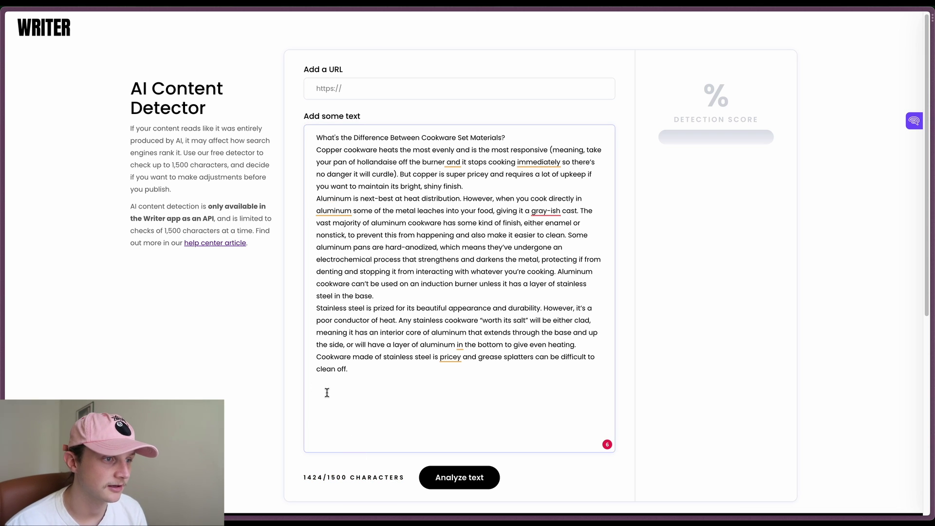
left_click(444, 476)
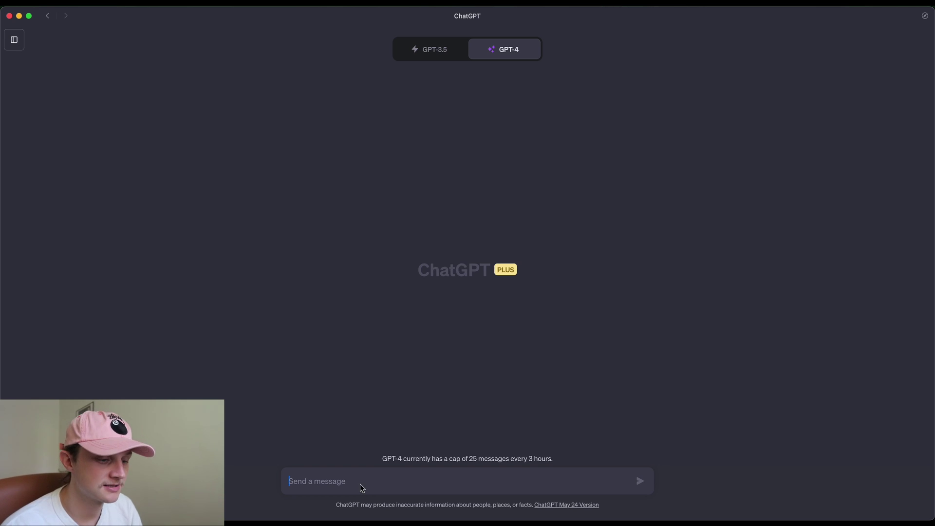
- Have GPT-4 write a best cookware sets of 2023 article and paste its intro through All-Clad into the detector
type("please write")
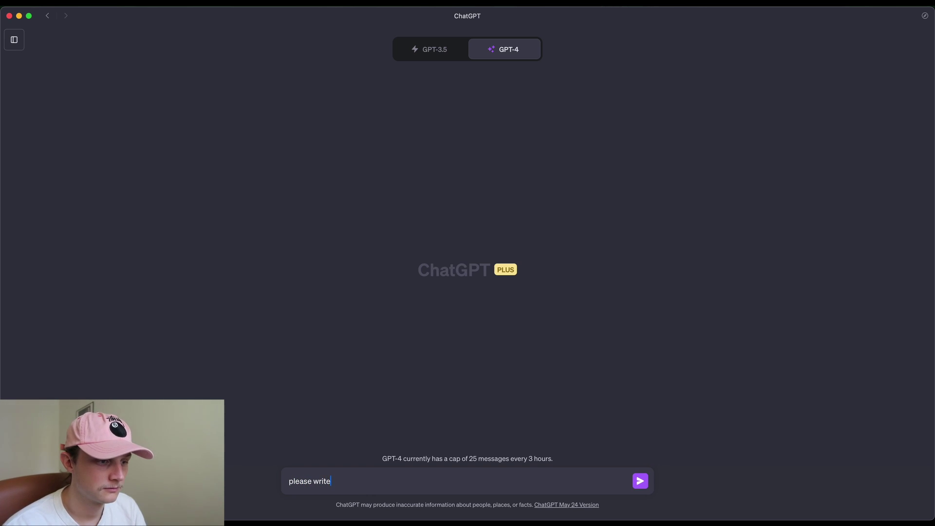
type(" abn")
type("rticle")
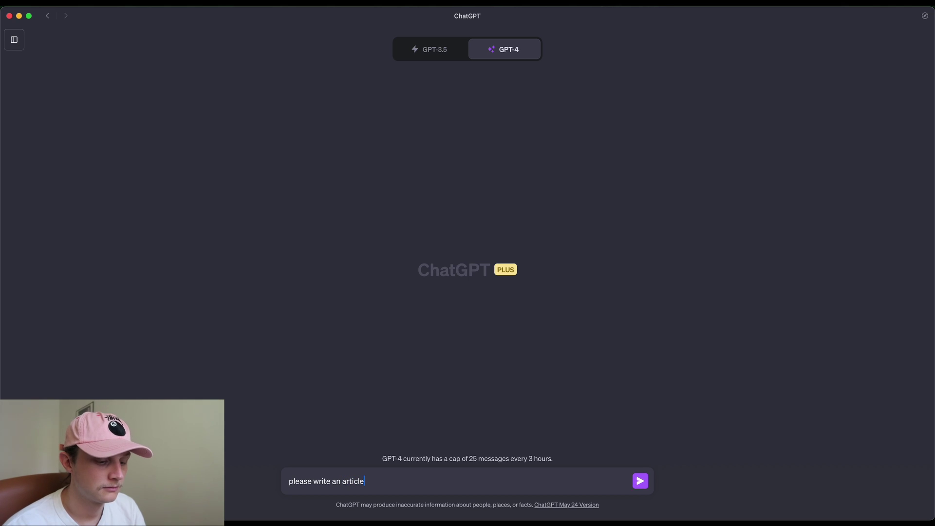
type(" for the best")
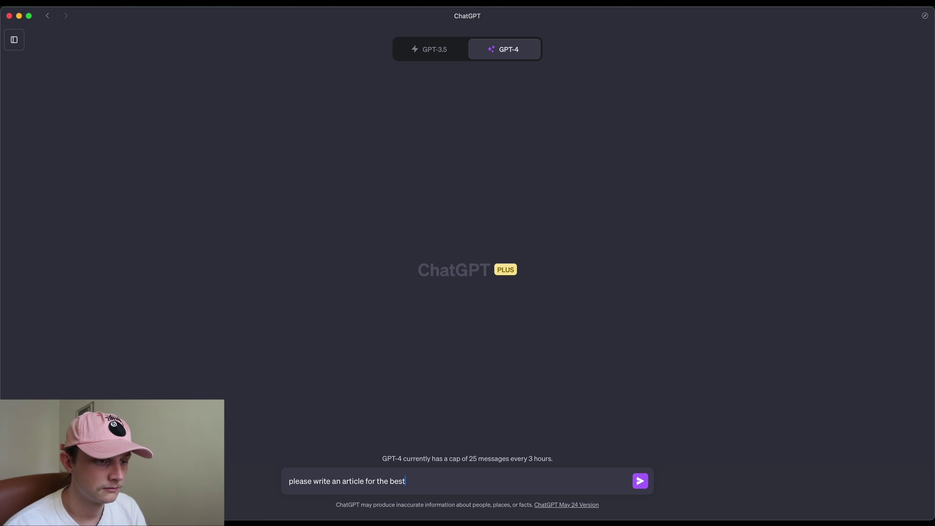
type(" cookware s")
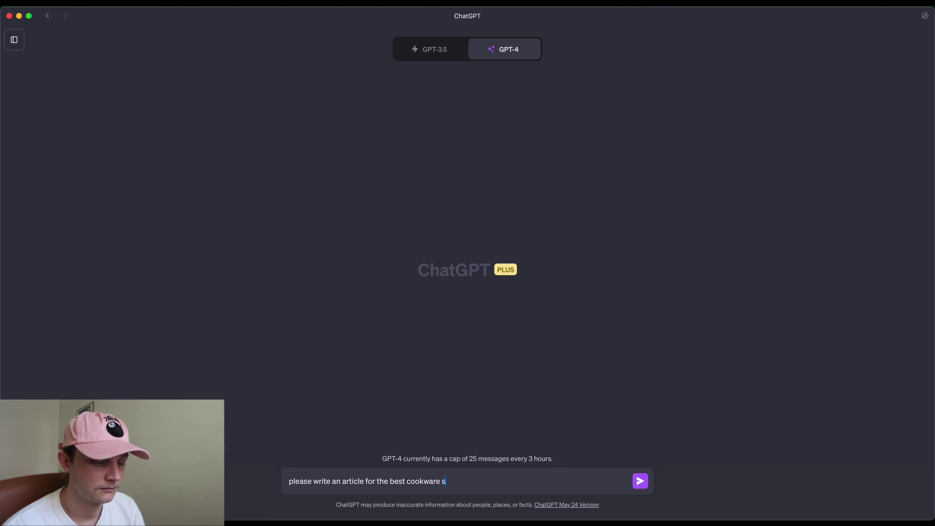
type("ets of 2023")
key("Return")
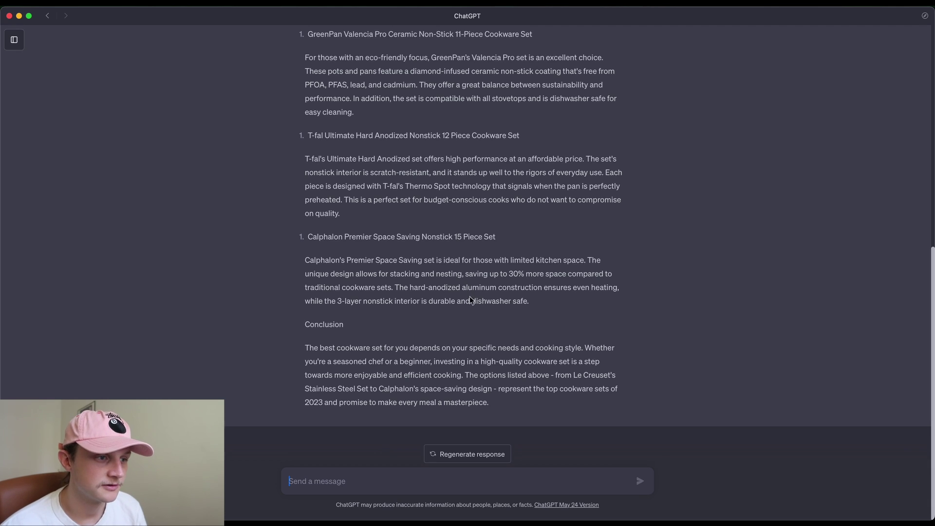
scroll(472, 375, "up", 20)
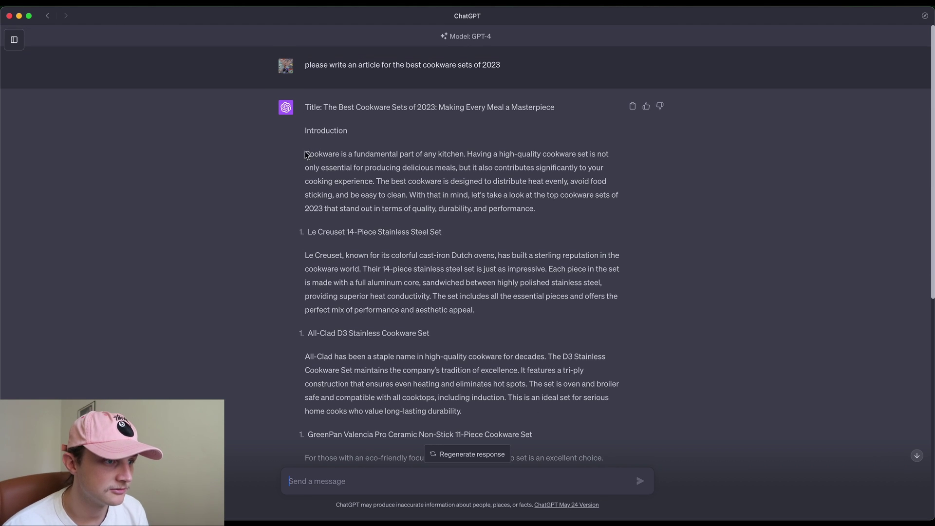
left_click_drag(305, 154, 492, 407)
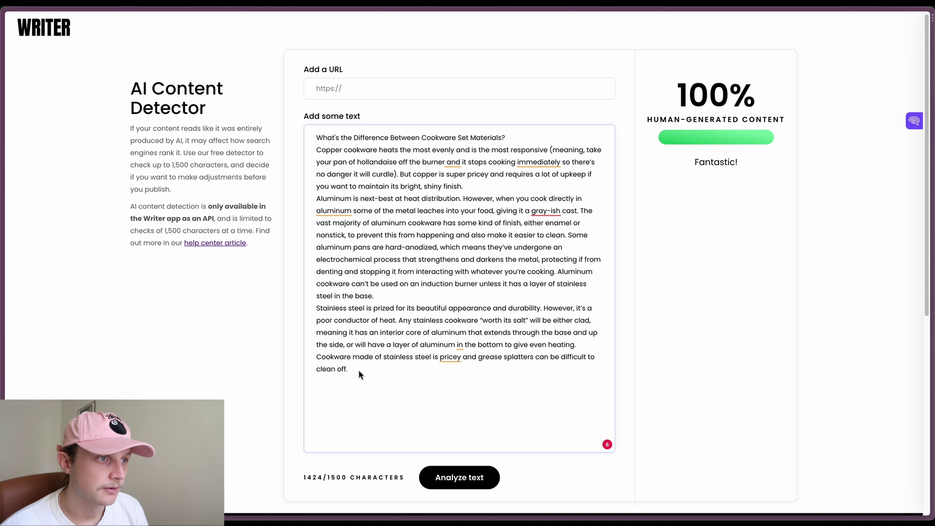
left_click_drag(359, 374, 302, 140)
key("ctrl+v")
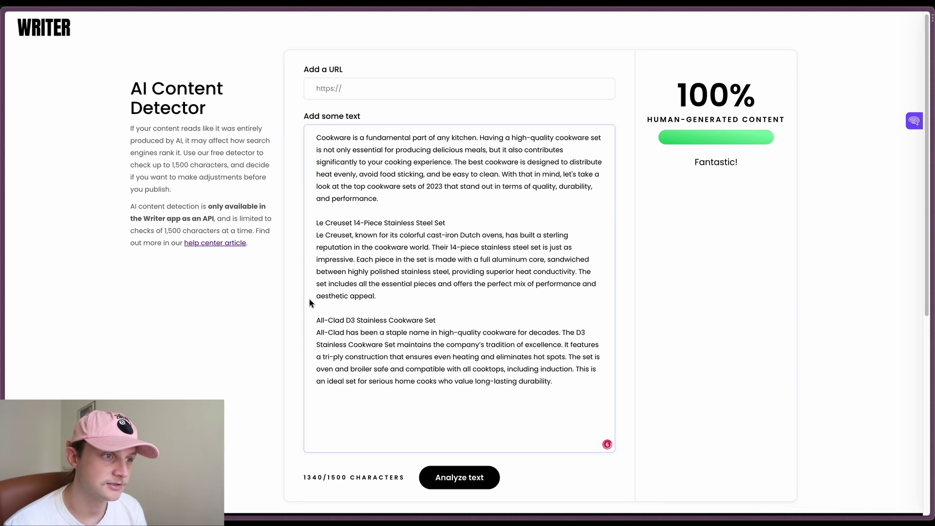
- Analyze the pasted GPT-4 cookware excerpt, which scores 40% human-generated
left_click(462, 484)
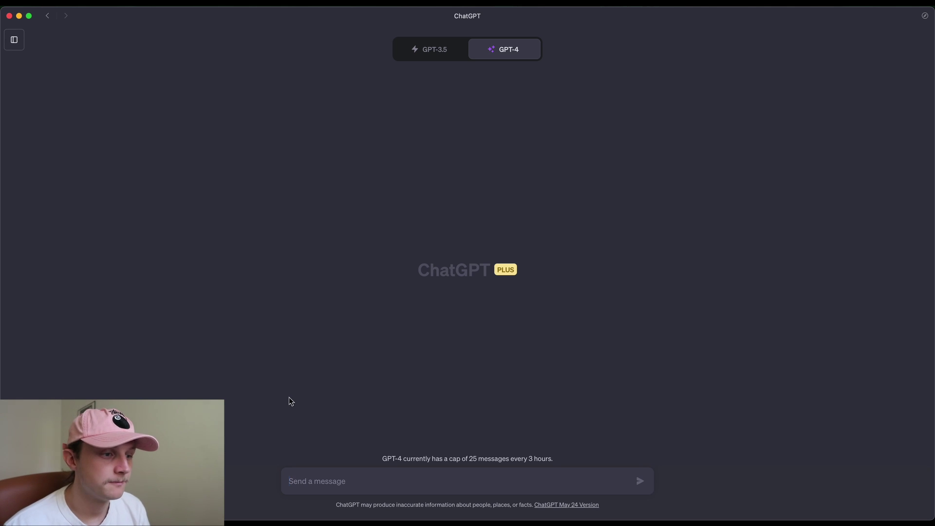
- Send GPT-4 the human-style, anecdote-rich cookware prompt and copy the reply's intro and first product section
left_click(341, 480)
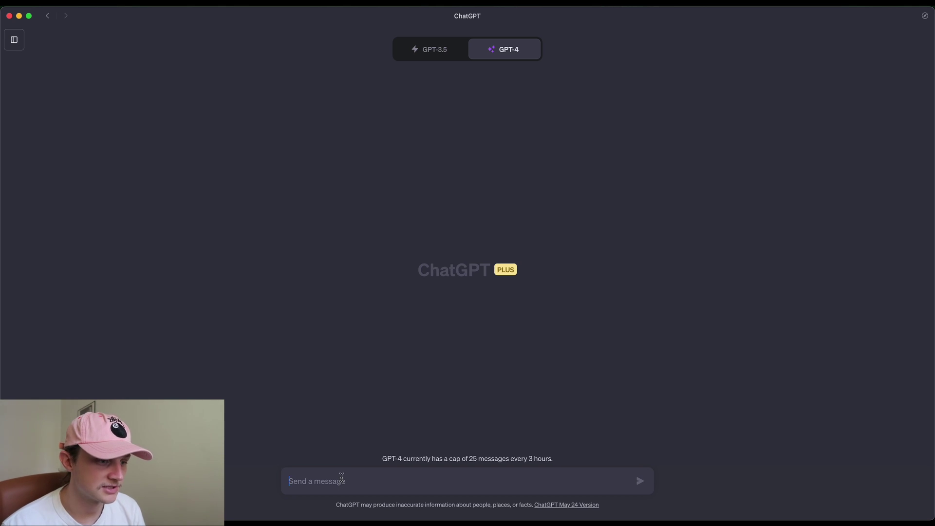
key("super+v")
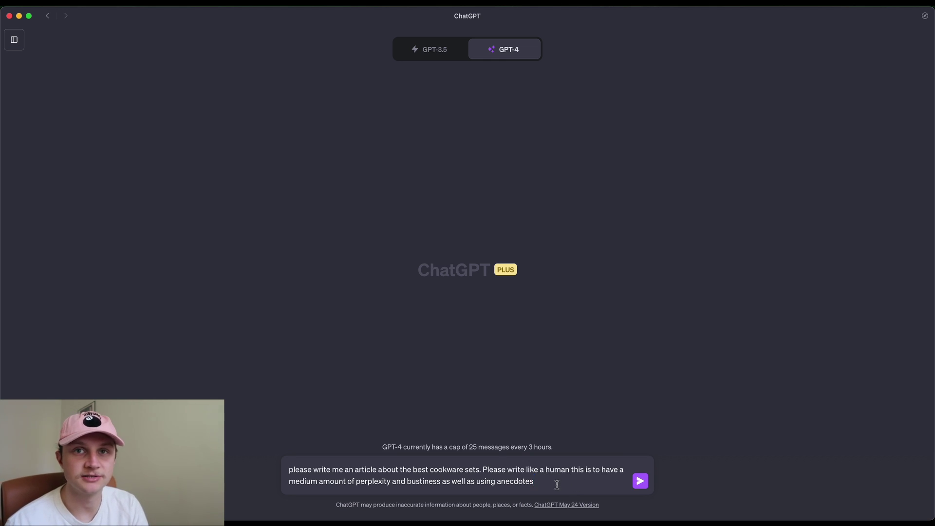
key("Return")
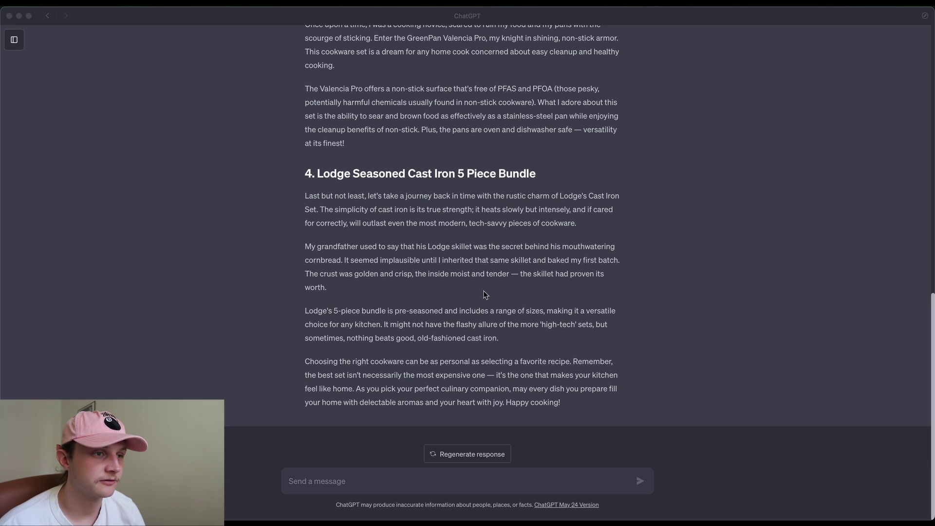
scroll(492, 305, "up", 20)
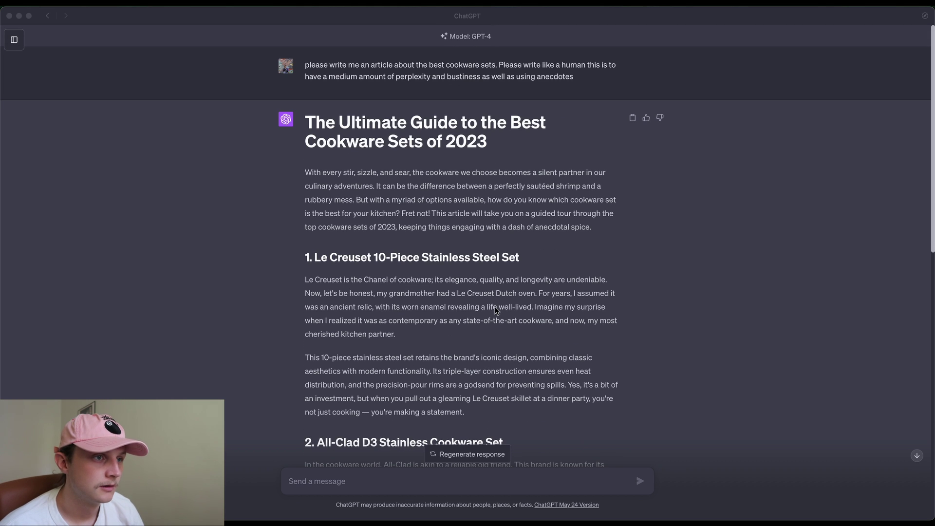
left_click(461, 229)
left_click_drag(305, 172, 499, 418)
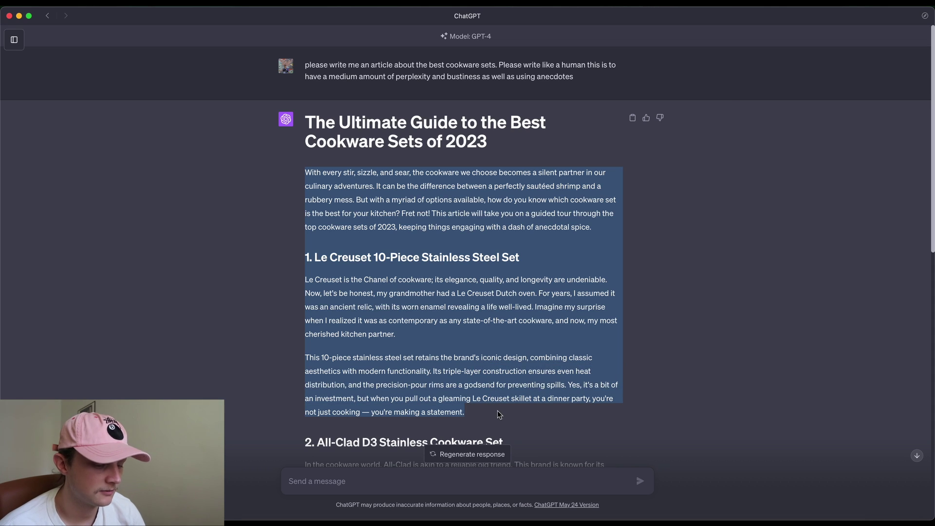
key("super+Tab")
left_click_drag(555, 382, 304, 132)
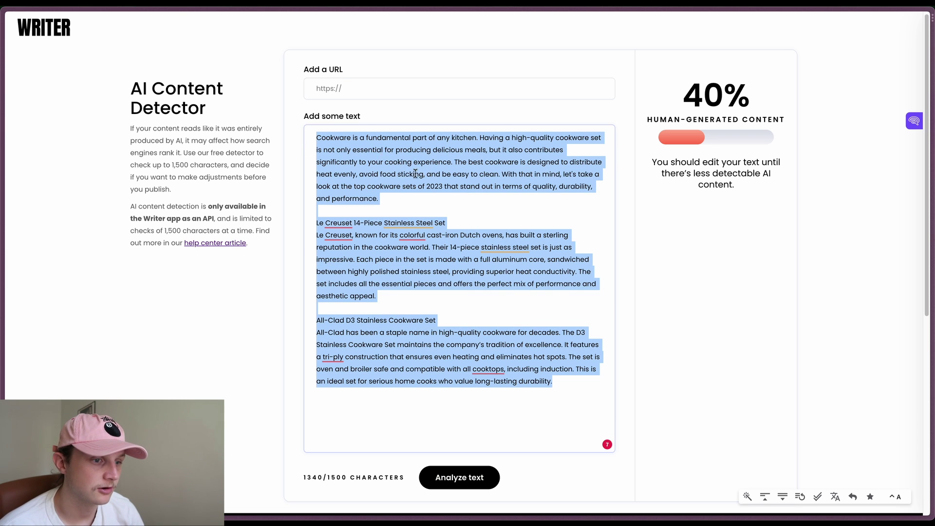
- Paste the anecdote-style GPT-4 excerpt into the detector and analyze it, scoring 100% human-generated
key("super+v")
left_click(477, 478)
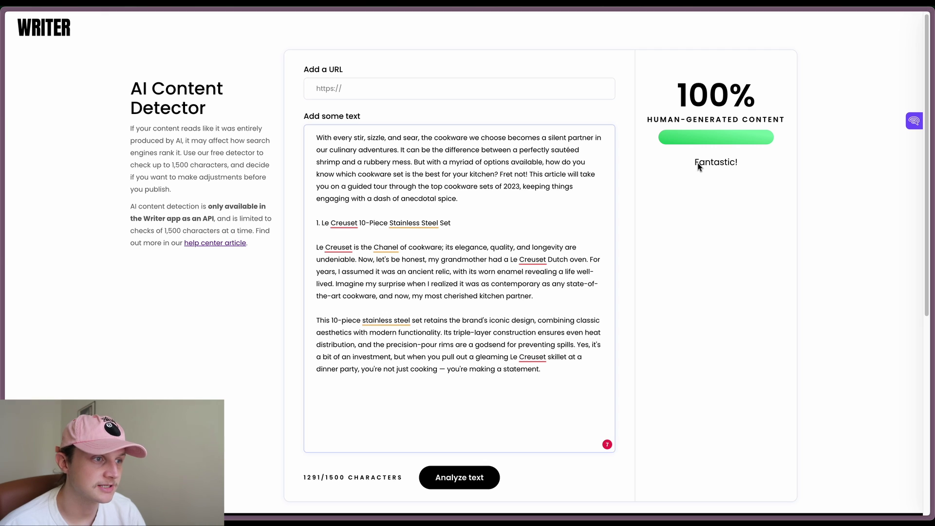
key("super+Tab")
left_click(485, 195)
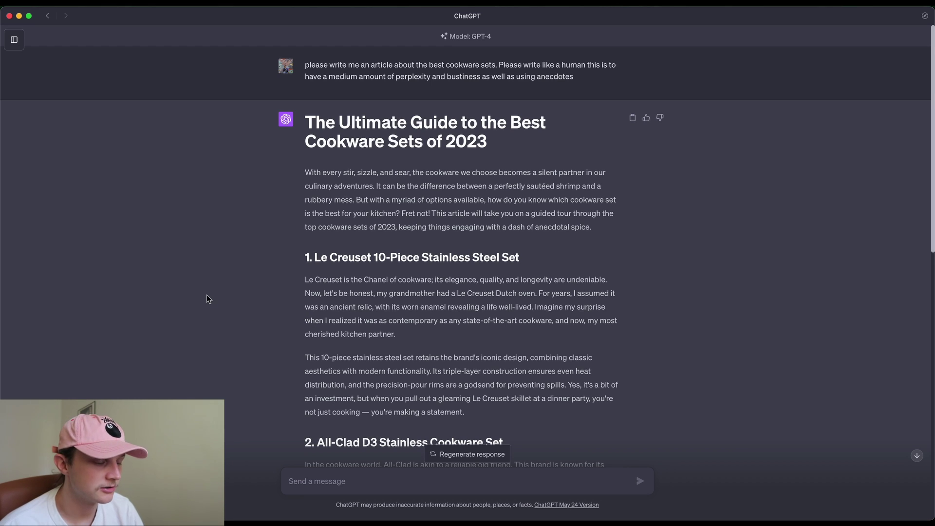
- Paste the GPT-4 article's first paragraph into QuillBot
left_click_drag(304, 170, 557, 239)
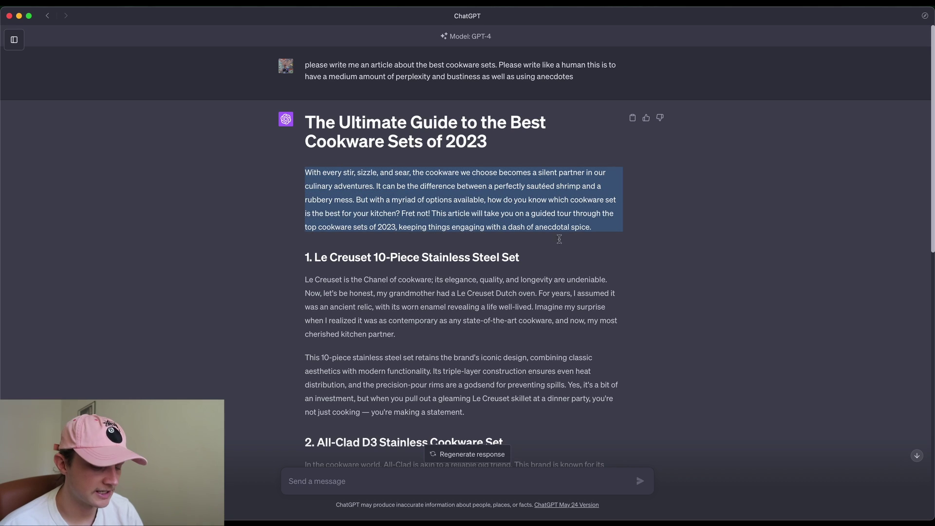
key("super+Tab")
left_click(299, 142)
key("super+v")
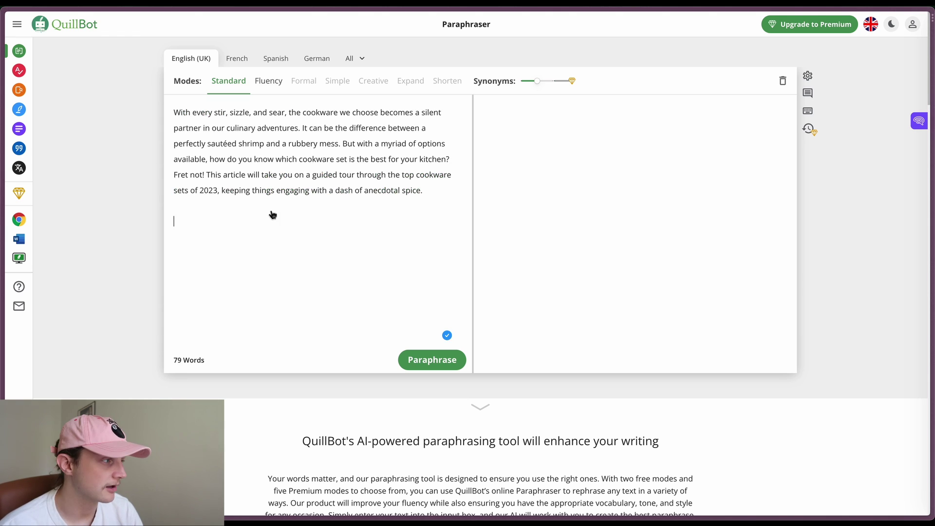
- Recopy the GPT-4 introduction paragraph, paste it over QuillBot's old input, and paraphrase it
key("super+Tab")
scroll(372, 214, "up", 10)
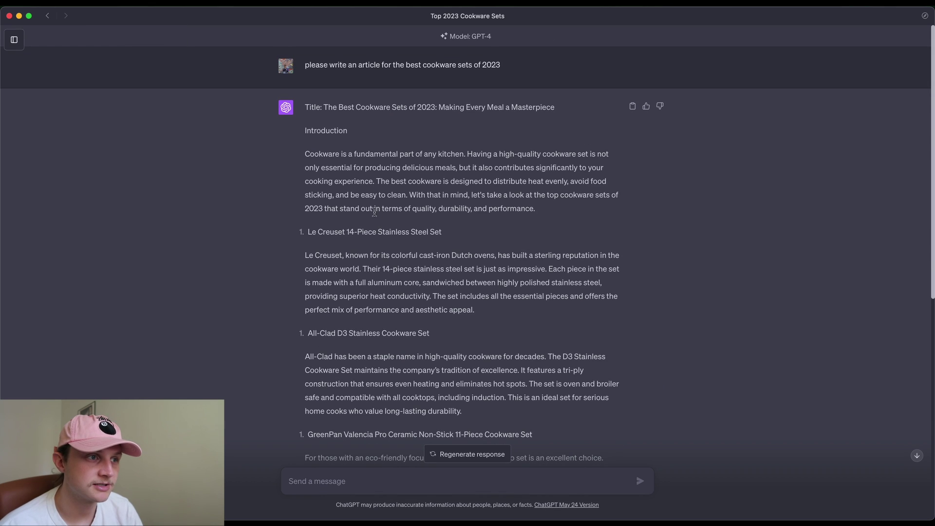
left_click_drag(305, 154, 547, 215)
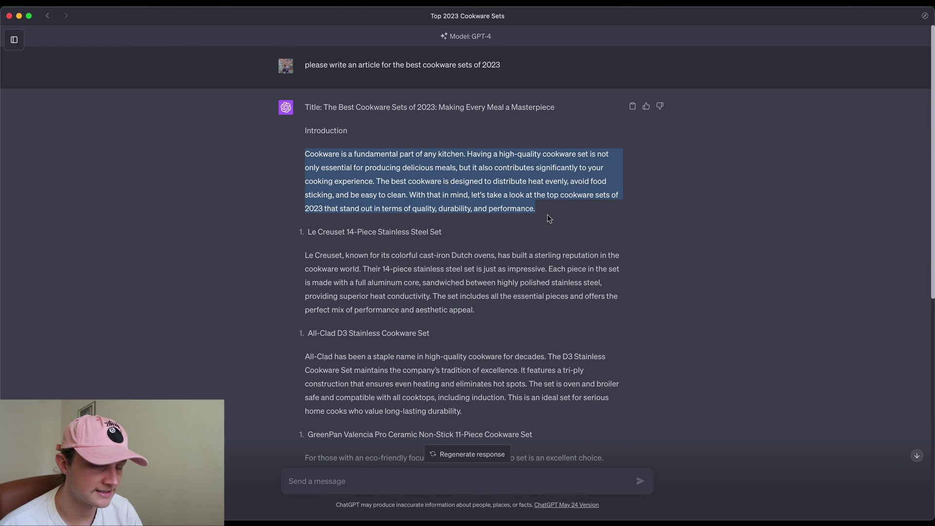
key("super+c")
key("super+Tab")
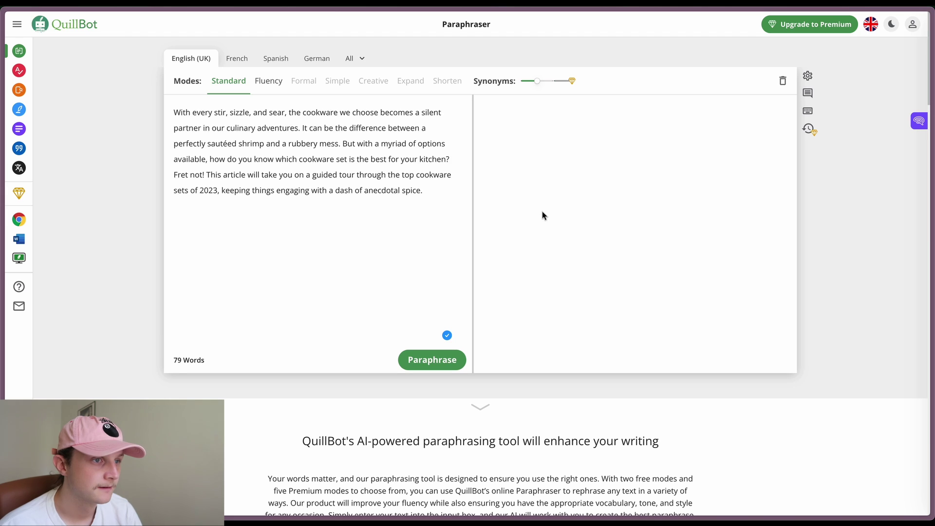
left_click_drag(424, 190, 123, 96)
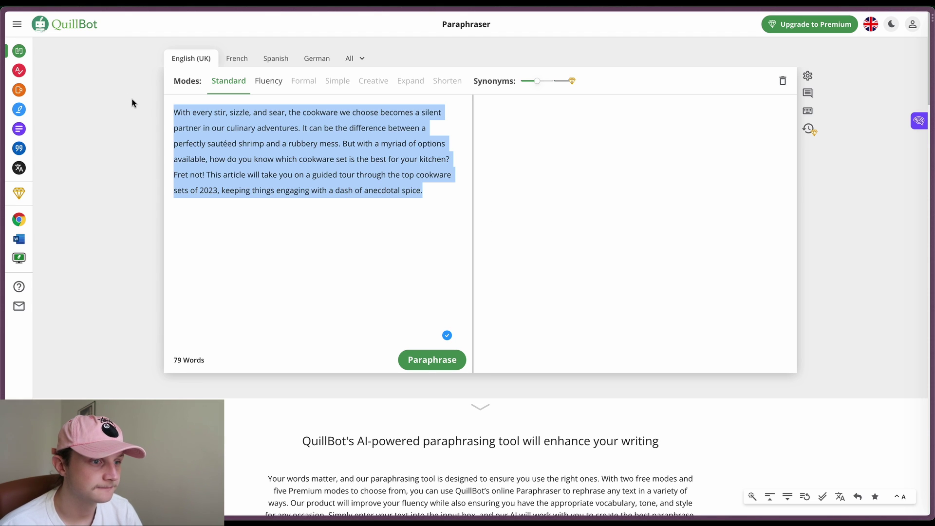
key("super+v")
left_click(410, 359)
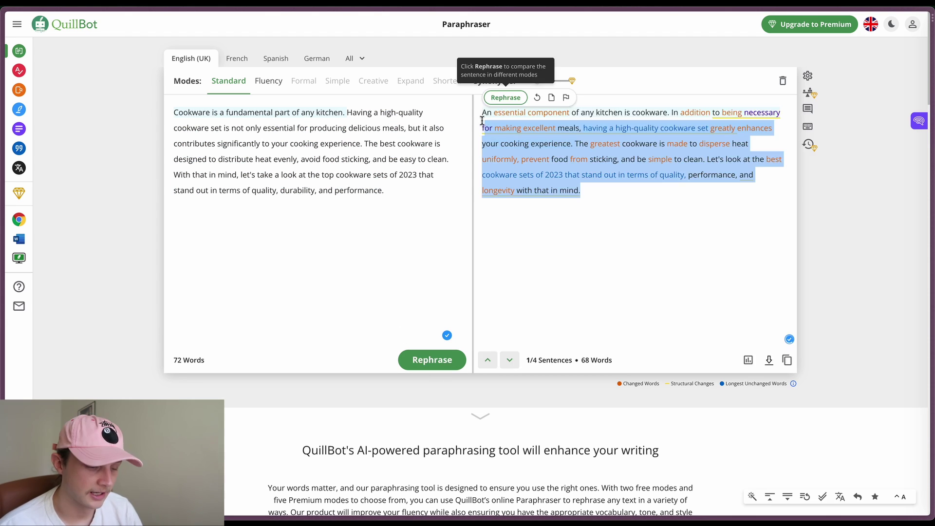
- Copy QuillBot's paraphrased intro and select the old text in Writer's detector
key("super+Tab")
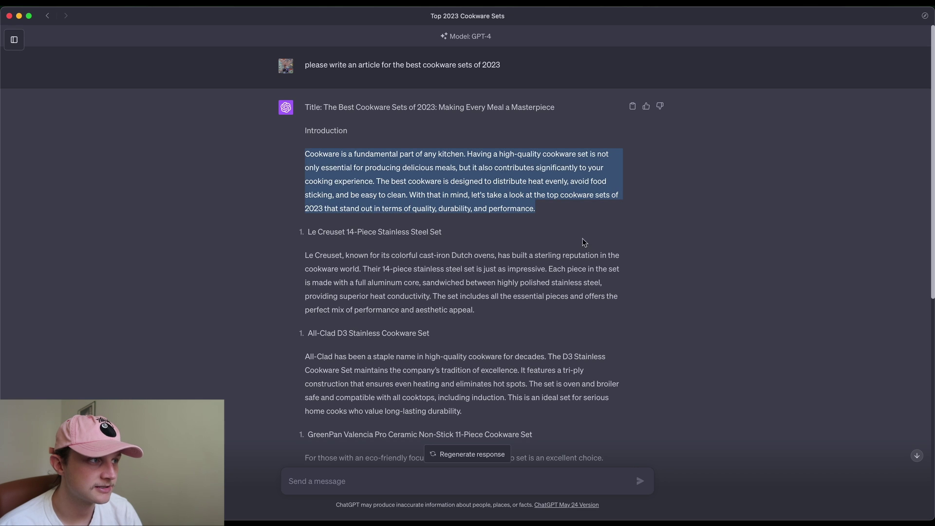
key("super+Tab")
left_click_drag(543, 369, 319, 119)
- Paste the QuillBot-paraphrased intro into the detector and analyze it, scoring 98% human-generated
key("super+v")
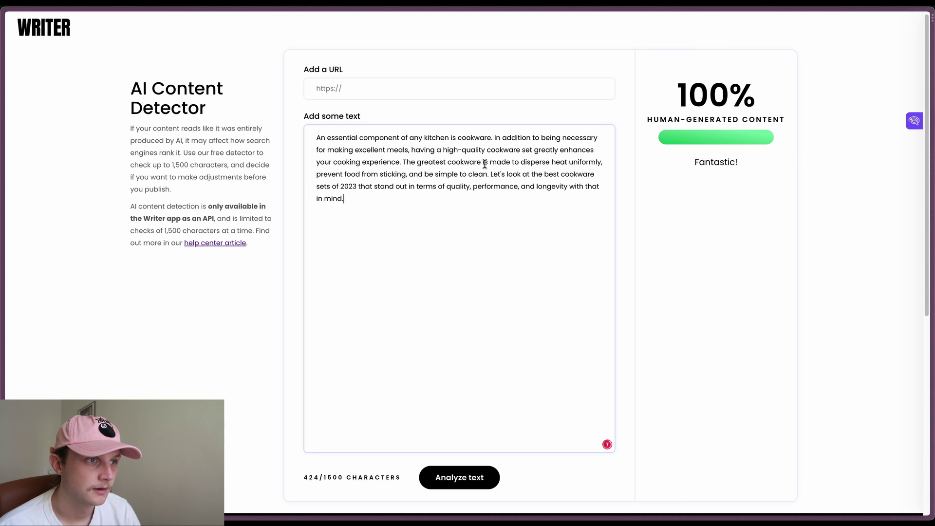
left_click(458, 480)
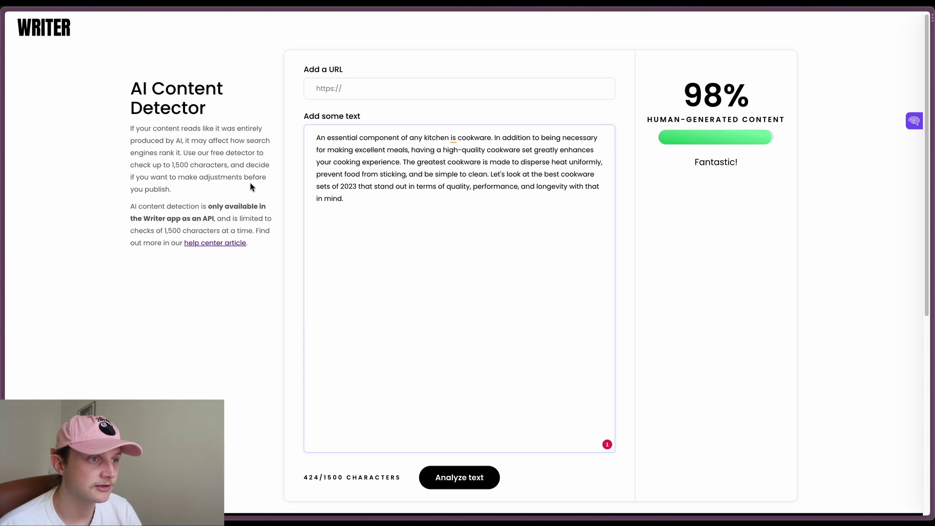
key("super+Tab")
- In a new GPT-3.5 chat, send the human-style cookware article prompt and select the reply's opening
left_click(96, 78)
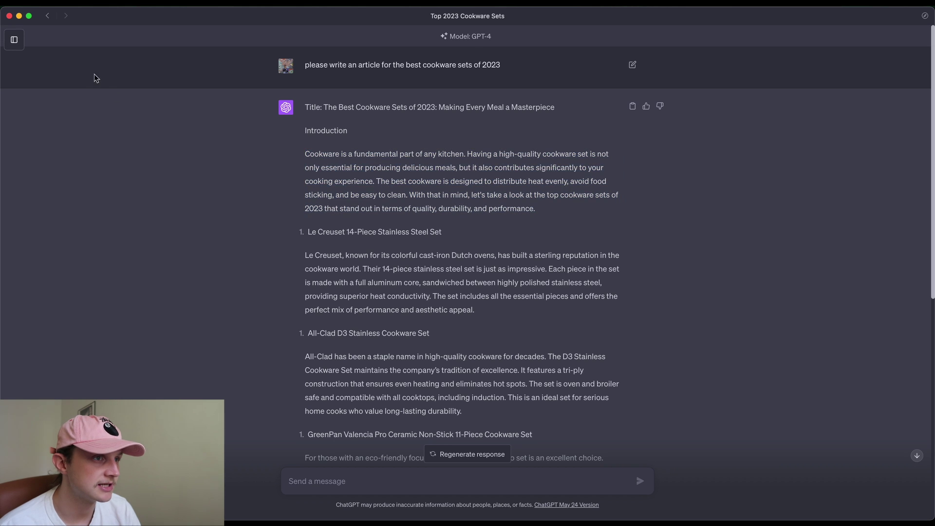
key("super+shift+o")
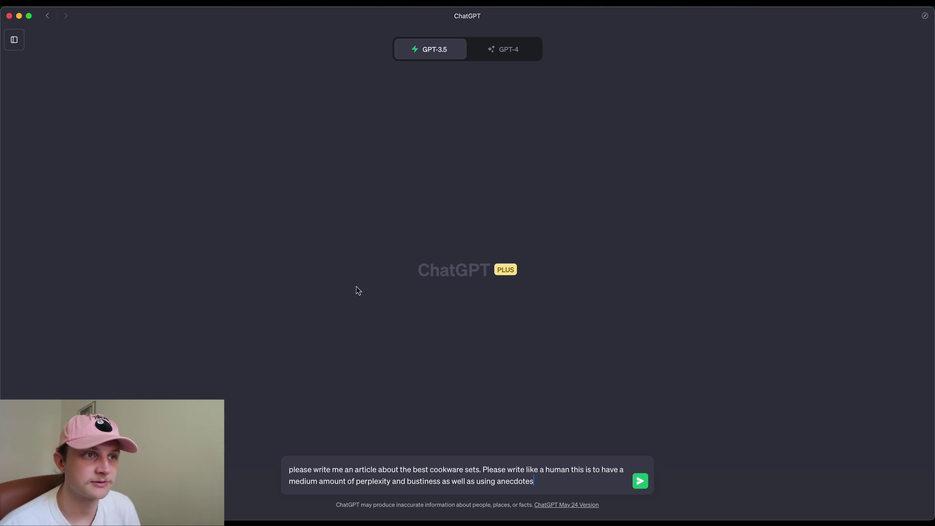
mouse_move(427, 56)
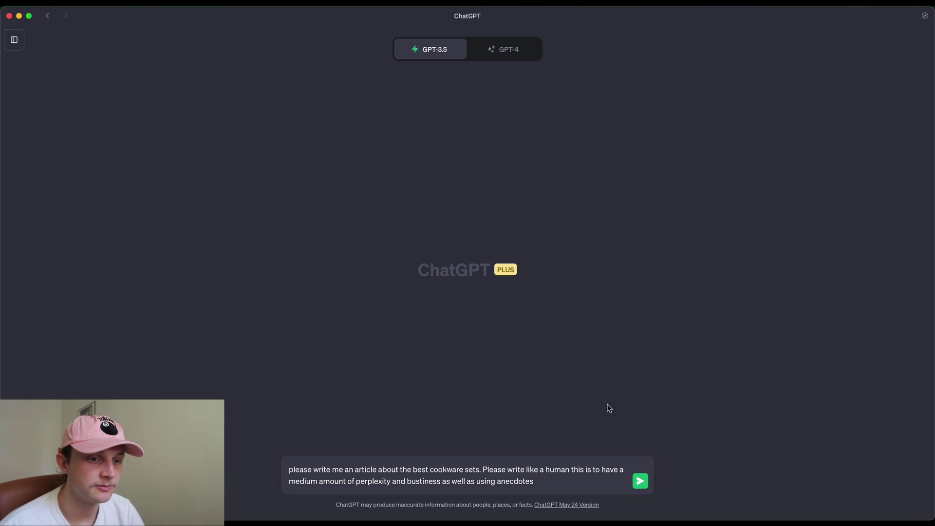
left_click(641, 482)
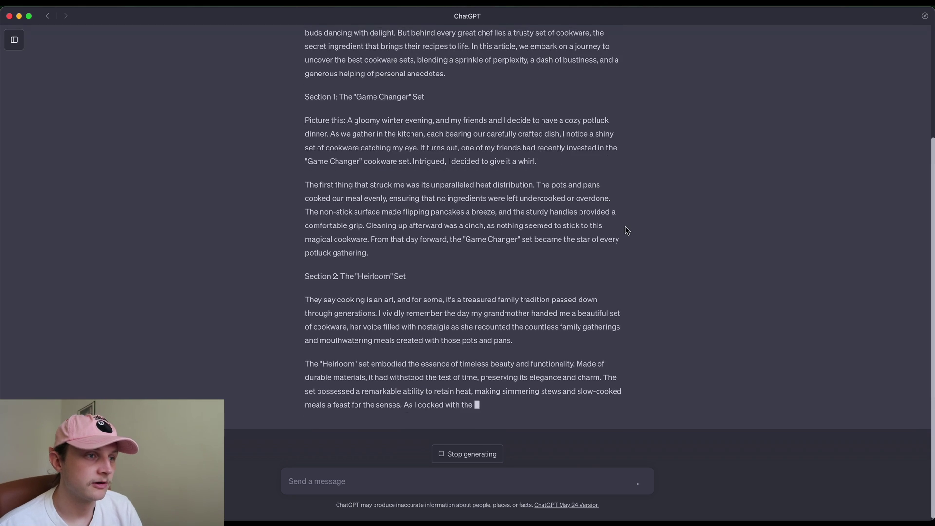
scroll(627, 232, "up", 5)
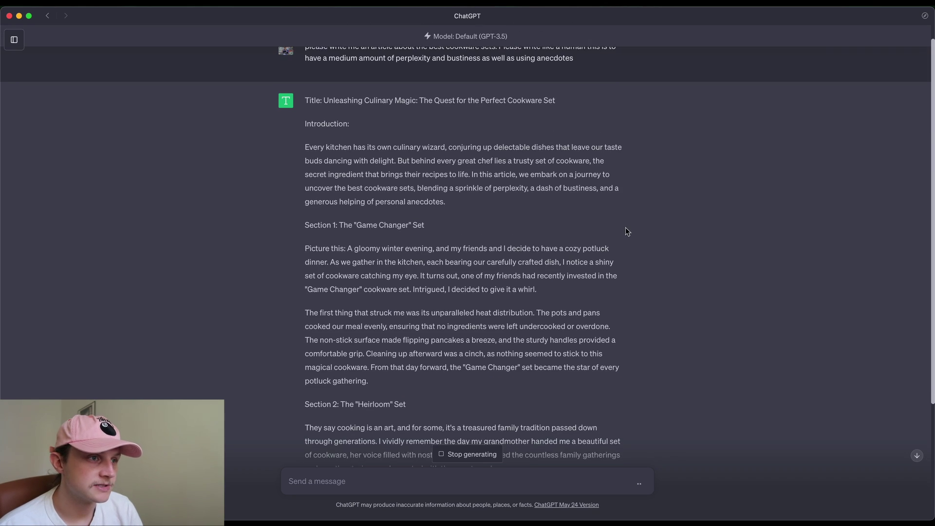
left_click_drag(306, 157, 577, 299)
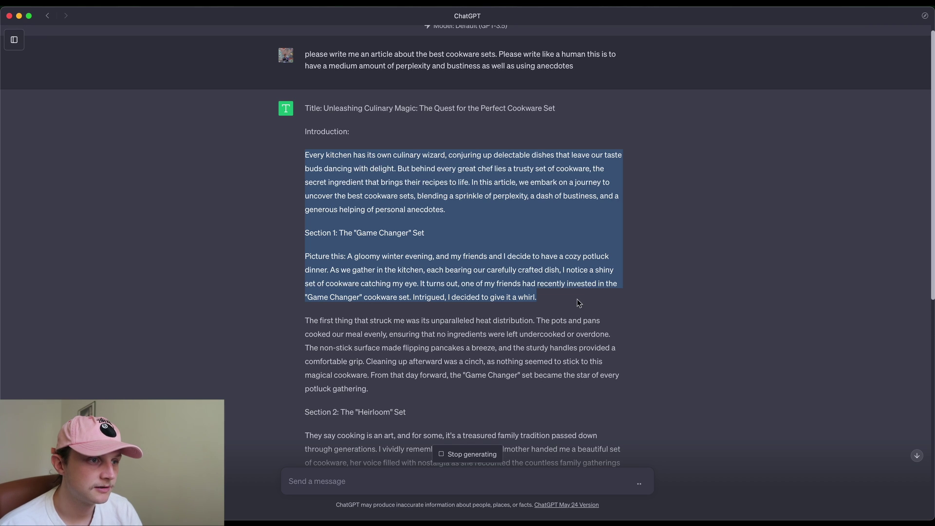
- Paste the GPT-3.5 intro and first section over the detector's paraphrased text
key("super+Tab")
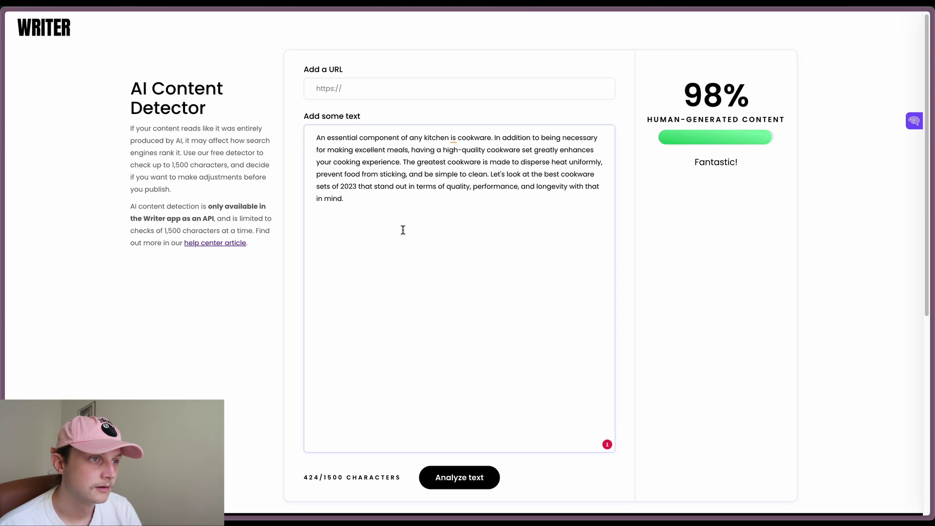
left_click_drag(403, 229, 301, 147)
key("super+v")
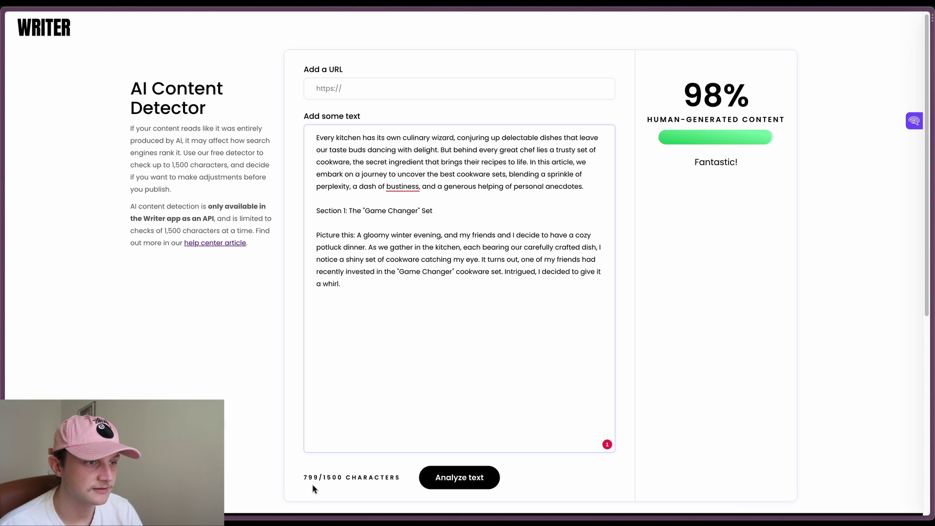
- Replace it with a longer GPT-3.5 excerpt through the potluck paragraph and analyze it: 100% human
key("super+Tab")
left_click_drag(396, 412, 304, 156)
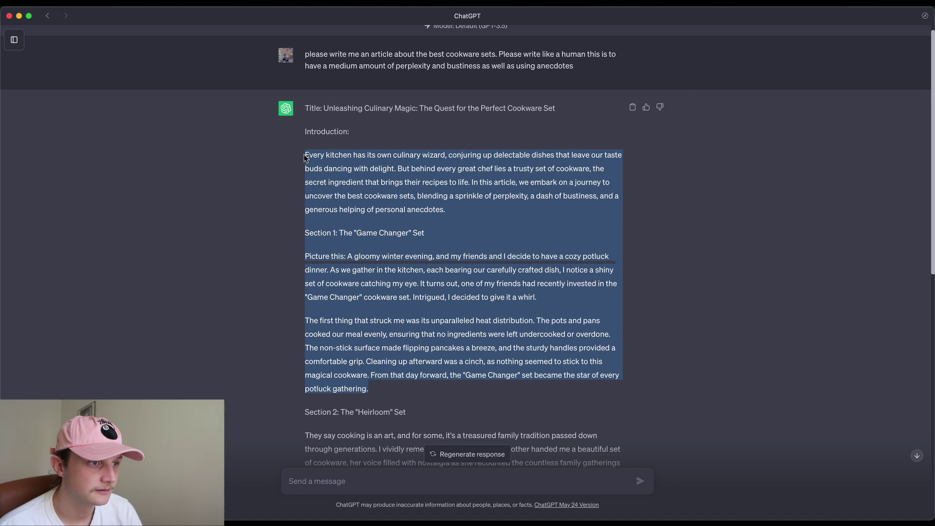
key("super+Tab")
key("ctrl+a")
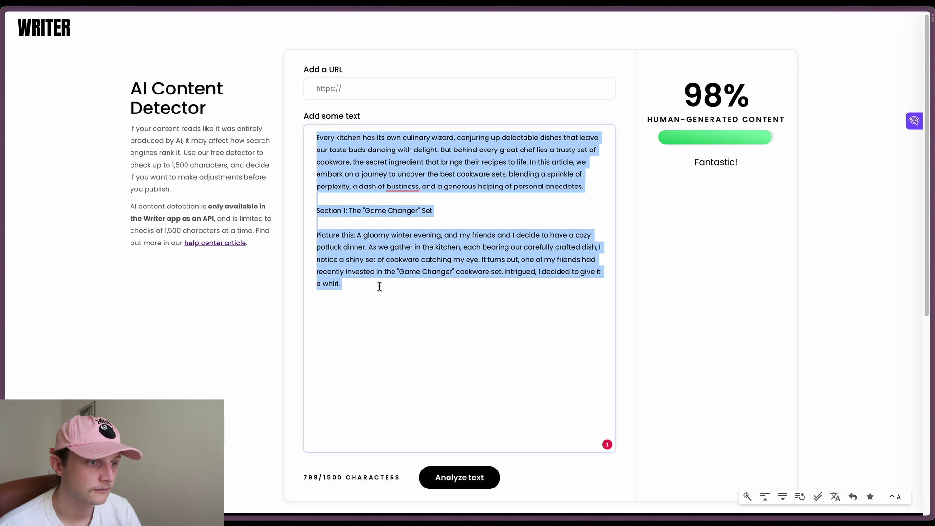
key("ctrl+v")
left_click(464, 489)
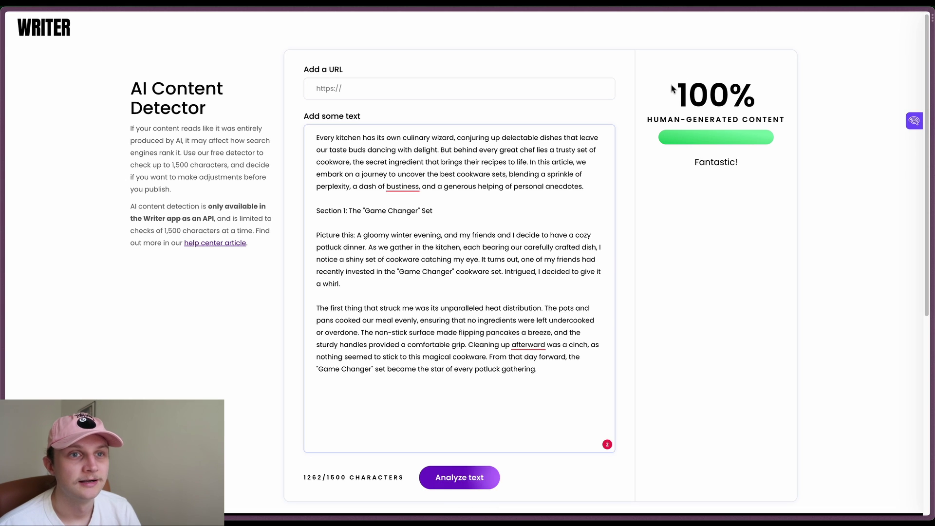
left_click_drag(674, 94, 746, 101)
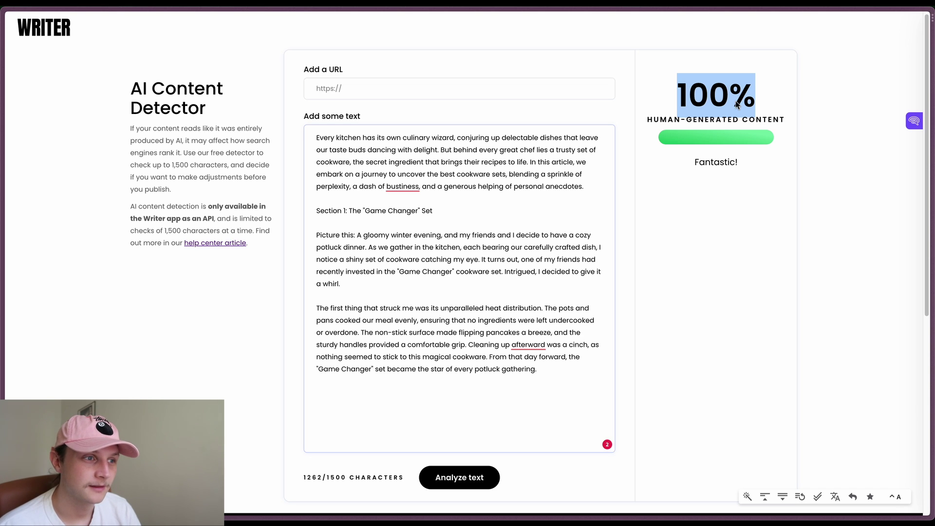
key("super+Tab")
left_click(350, 151)
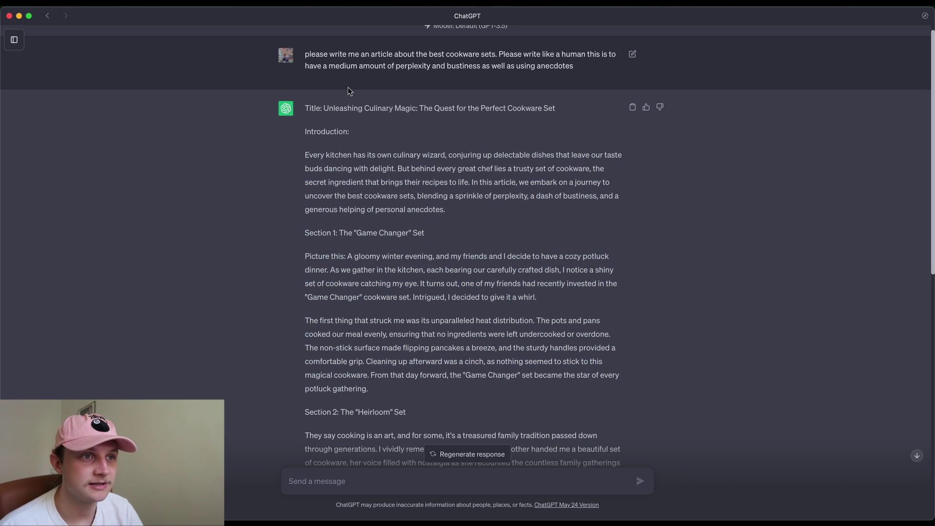
scroll(348, 89, "up", 1)
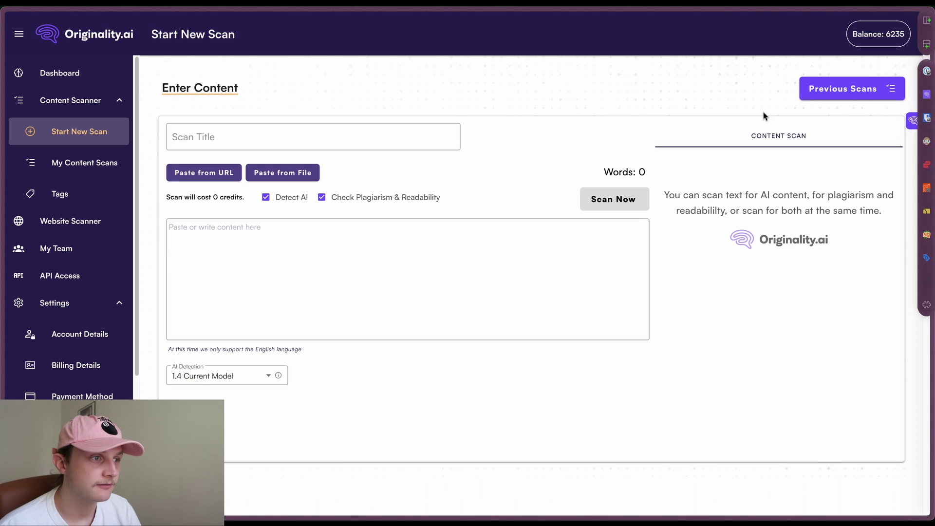
- Scan the 274-word Food Network materials section for AI only, with plagiarism and readability off
key("alt+Tab")
key("alt+Tab")
key("alt+Tab")
key("alt+Tab")
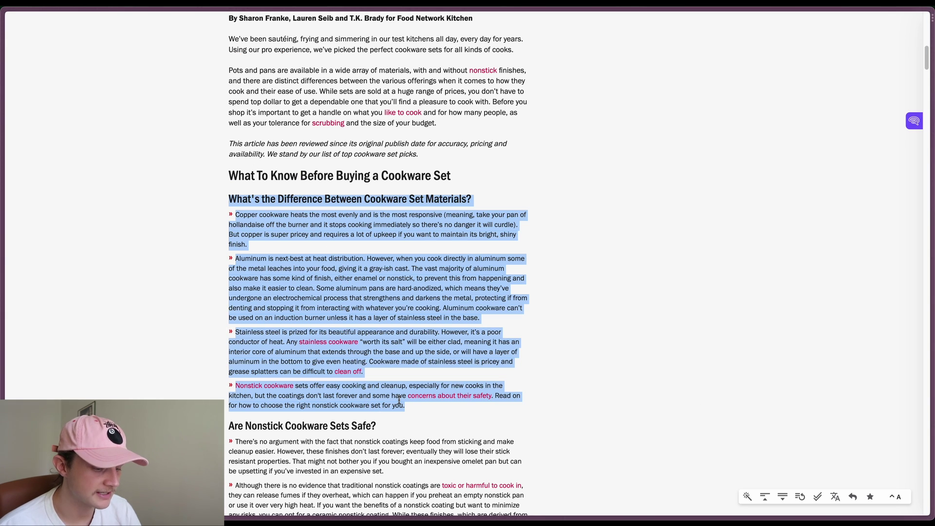
key("ctrl+c")
key("alt+Tab")
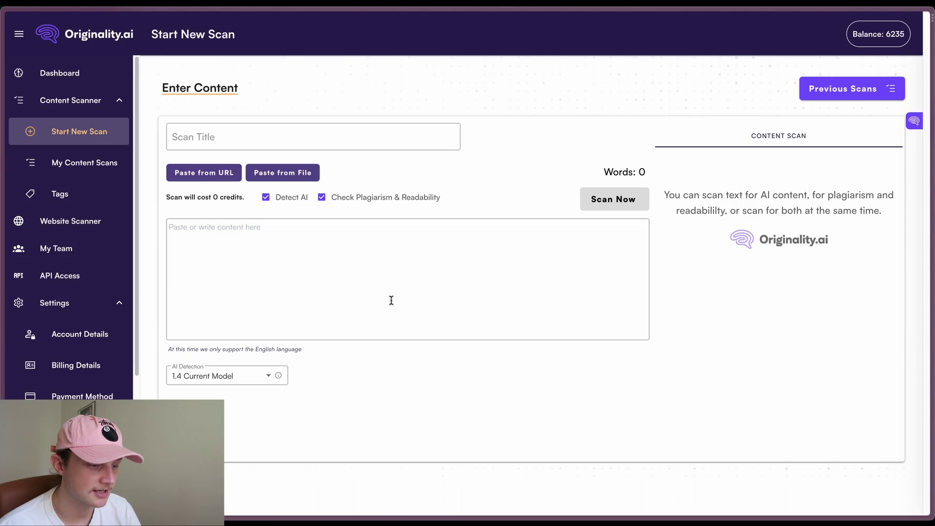
left_click(388, 290)
key("ctrl+v")
left_click(321, 197)
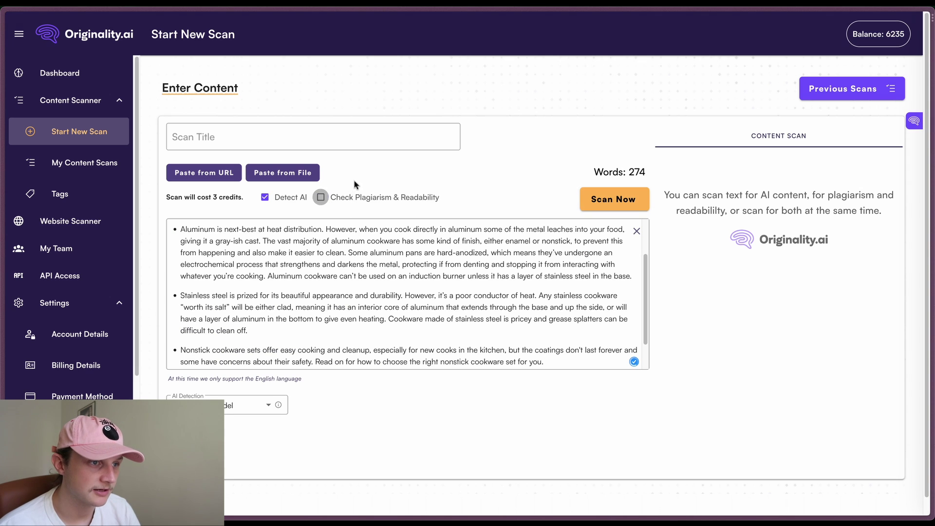
left_click(631, 202)
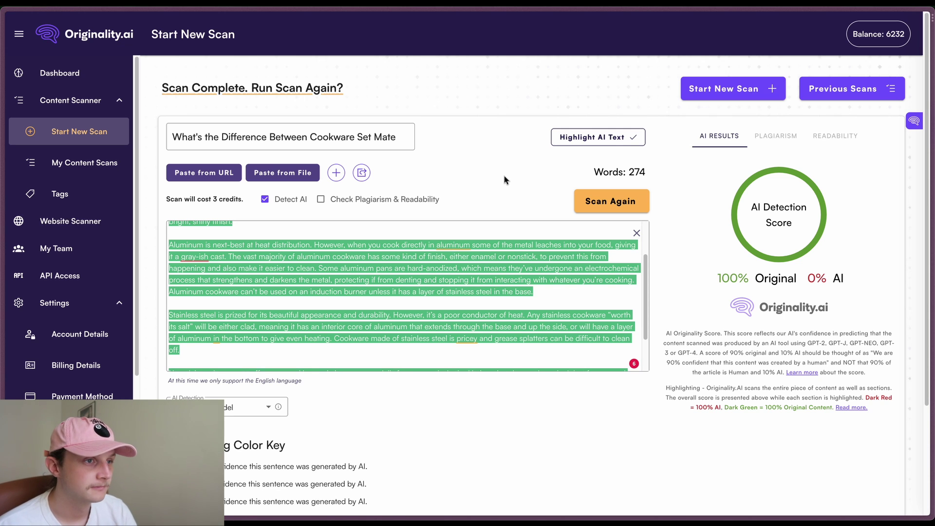
key("super+Tab")
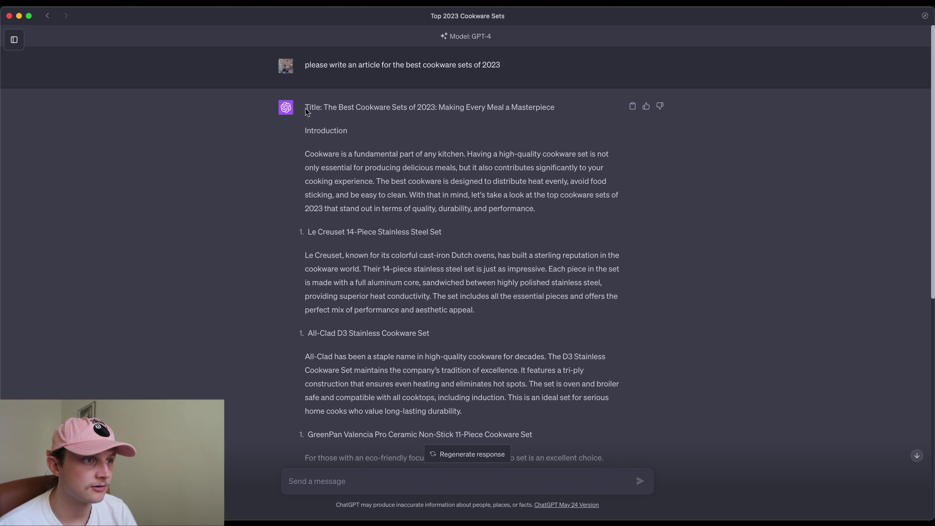
- Scan the GPT-4 article from Introduction through the first sections (206 words) as a new scan
left_click_drag(306, 134, 528, 407)
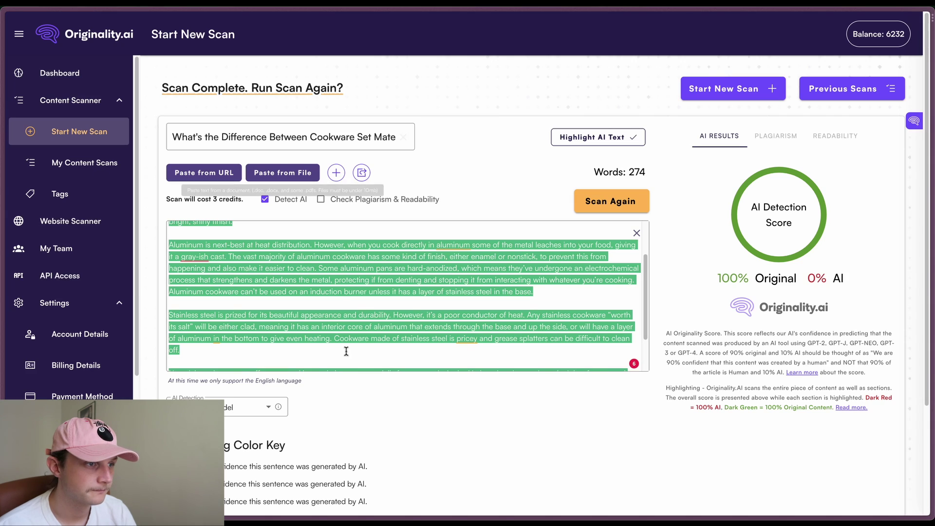
left_click(714, 99)
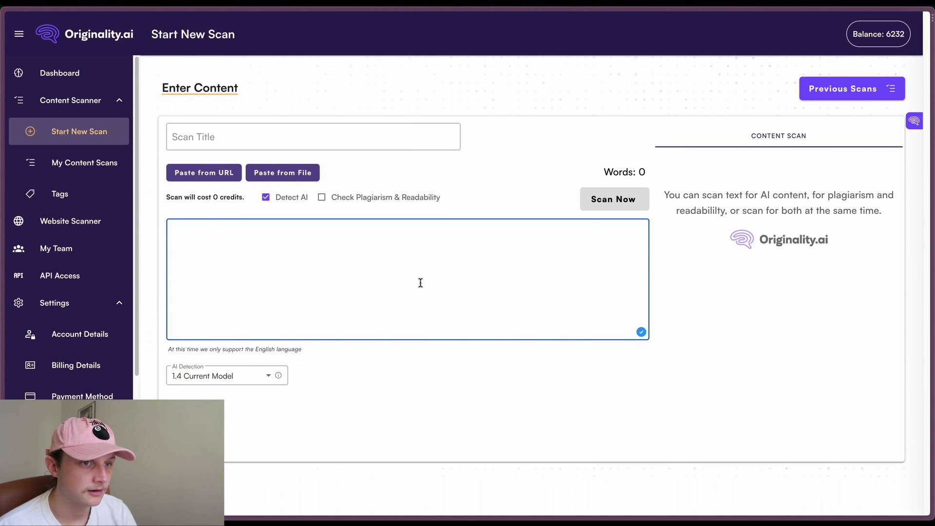
key("ctrl+v")
left_click(613, 199)
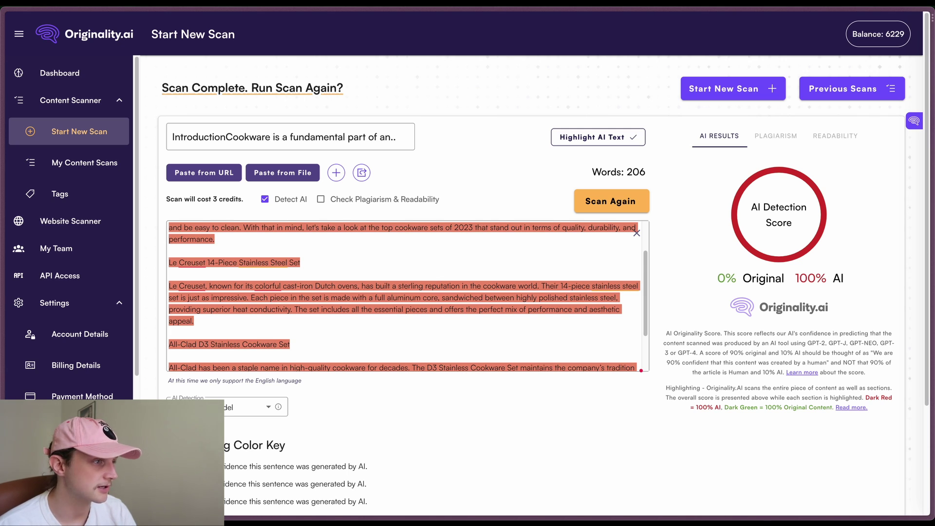
key("super+Tab")
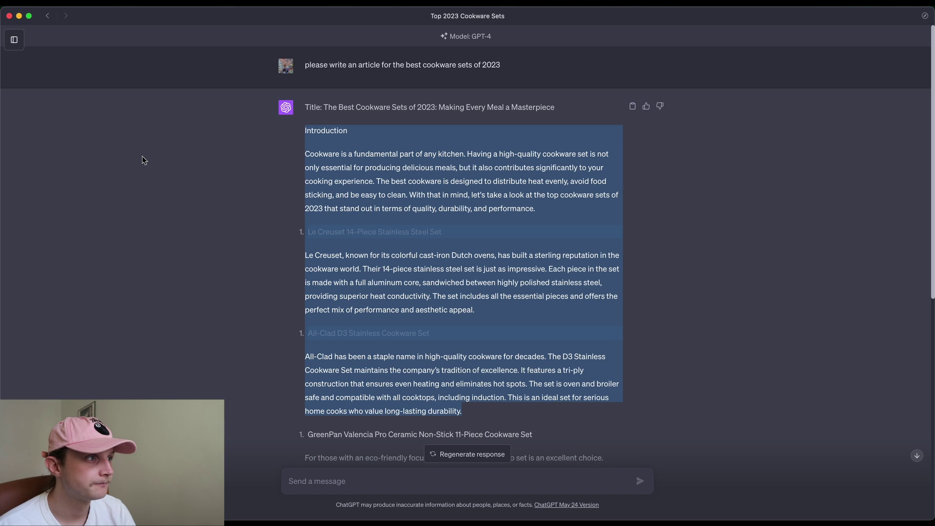
- Select the opening paragraph and first section of the Top Cookware Sets 2023 article
left_click(13, 40)
left_click(56, 102)
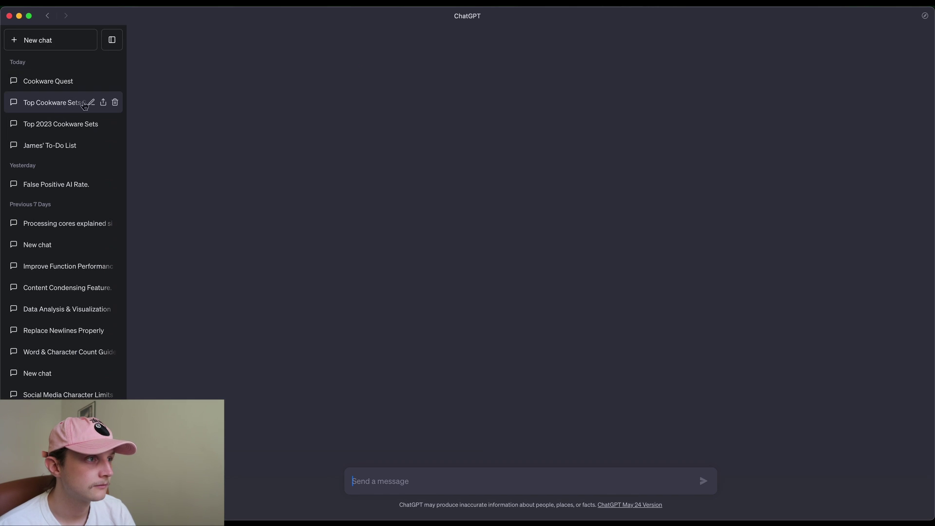
left_click(111, 40)
scroll(371, 272, "up", 20)
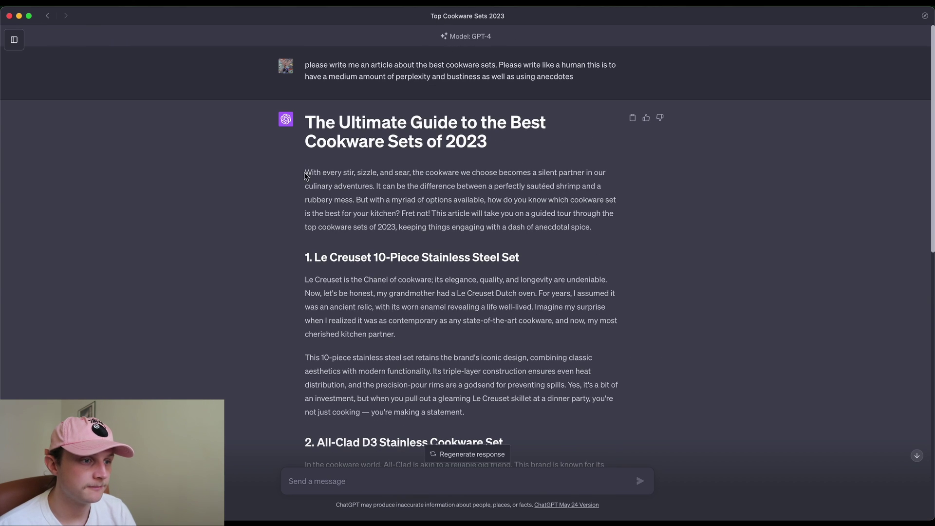
left_click_drag(306, 176, 517, 406)
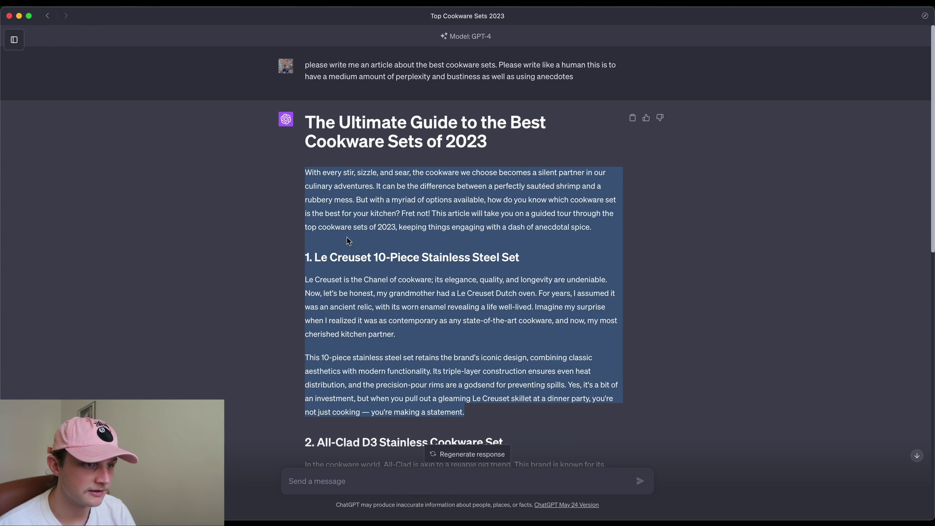
- Scan the 210-word excerpt as a new Originality.ai scan; it scores 100% AI
key("super+Tab")
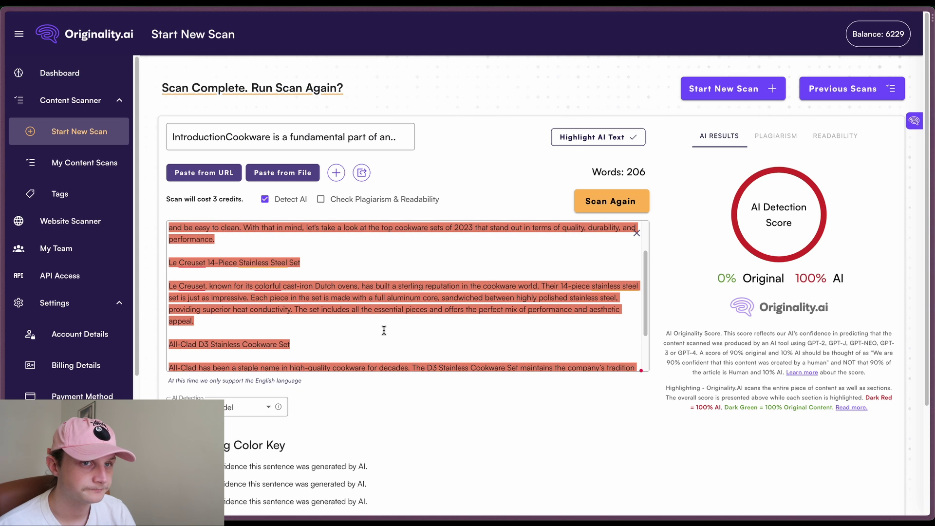
left_click(733, 89)
left_click(375, 292)
key("ctrl+v")
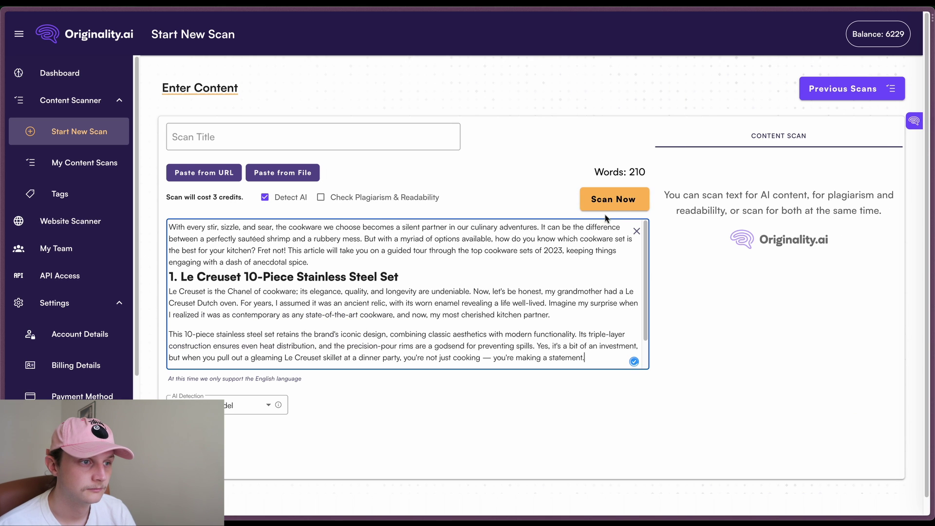
left_click(613, 199)
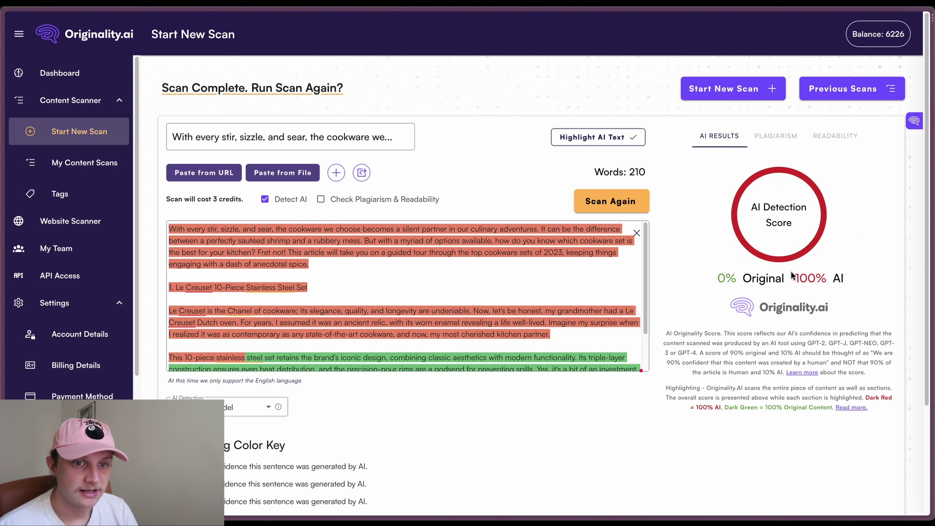
scroll(480, 299, "down", 1)
scroll(450, 298, "up", 1)
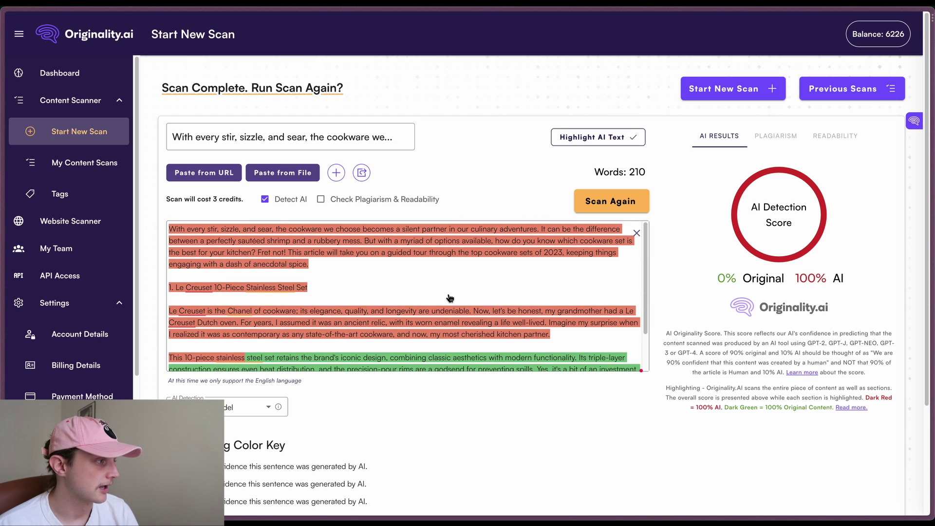
key("super+Tab")
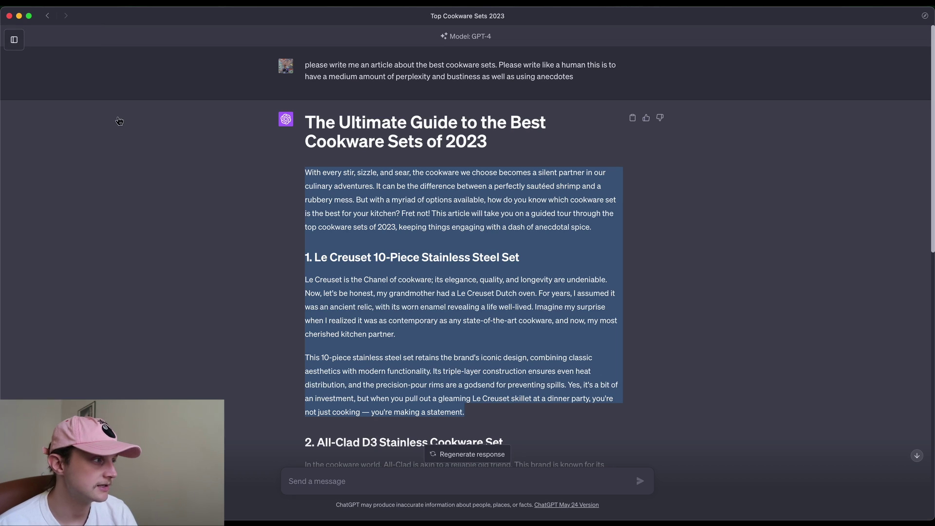
- Select the whole paraphrased cookware paragraph in QuillBot's output
key("super+Tab")
key("super+Tab")
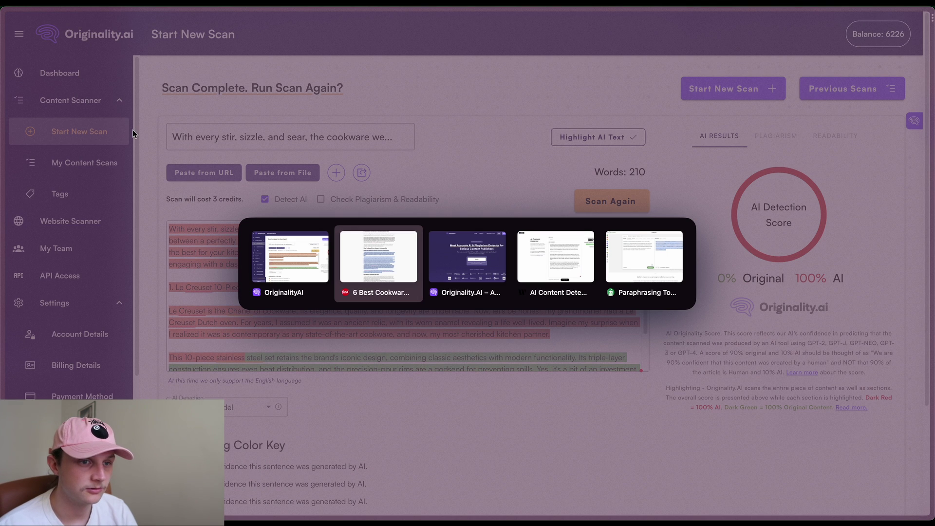
key("super+Tab")
key("super+Tab")
key("super+Tab")
left_click(588, 222)
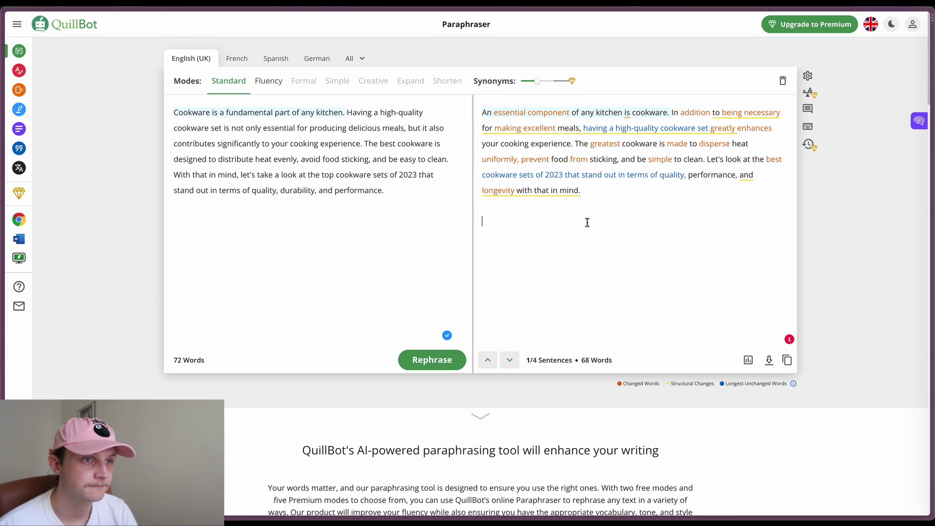
left_click_drag(587, 222, 470, 106)
- Scan the 67-word paraphrase as a new Originality.ai scan; it scores 0% Original
key("super+Tab")
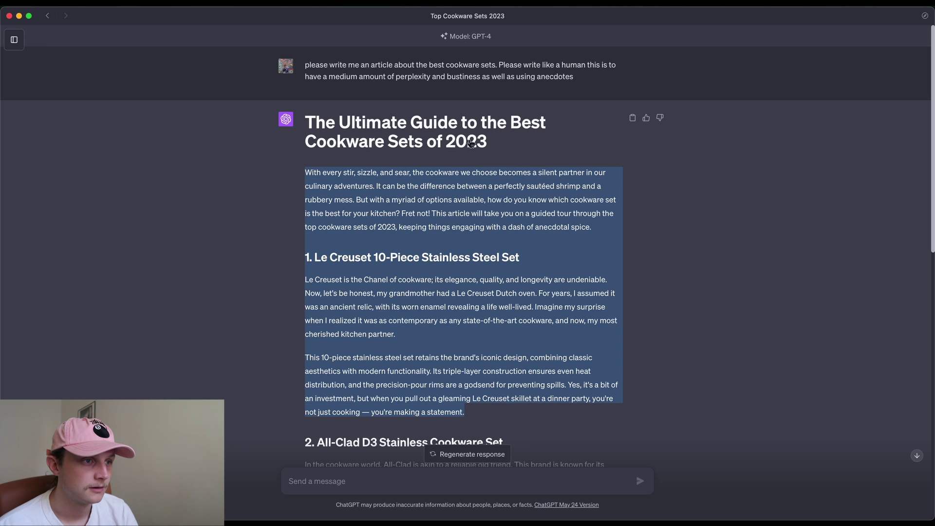
key("super+Tab")
key("super+Tab")
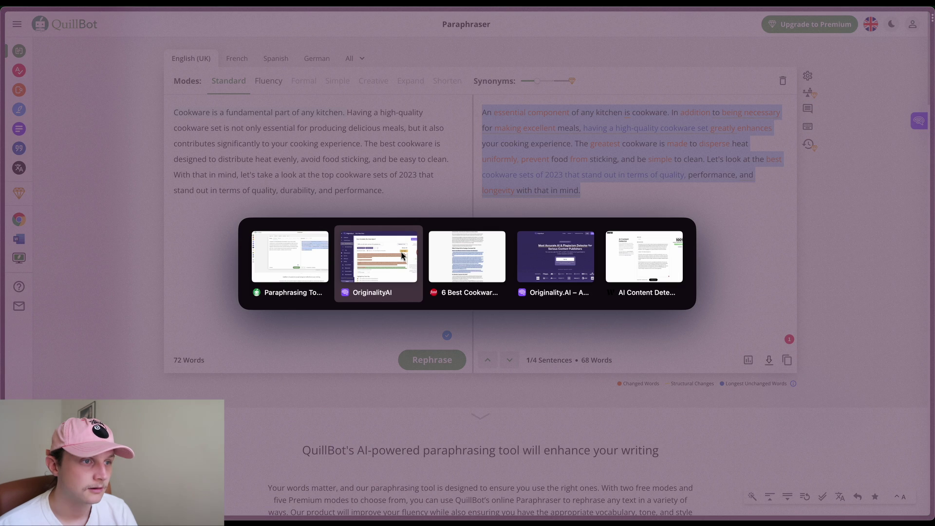
left_click(777, 88)
left_click(349, 265)
key("ctrl+v")
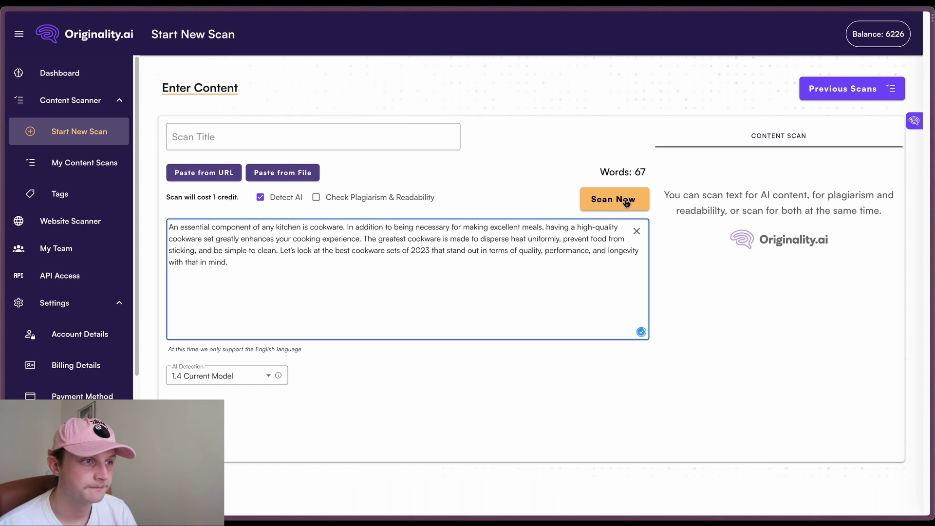
left_click(626, 200)
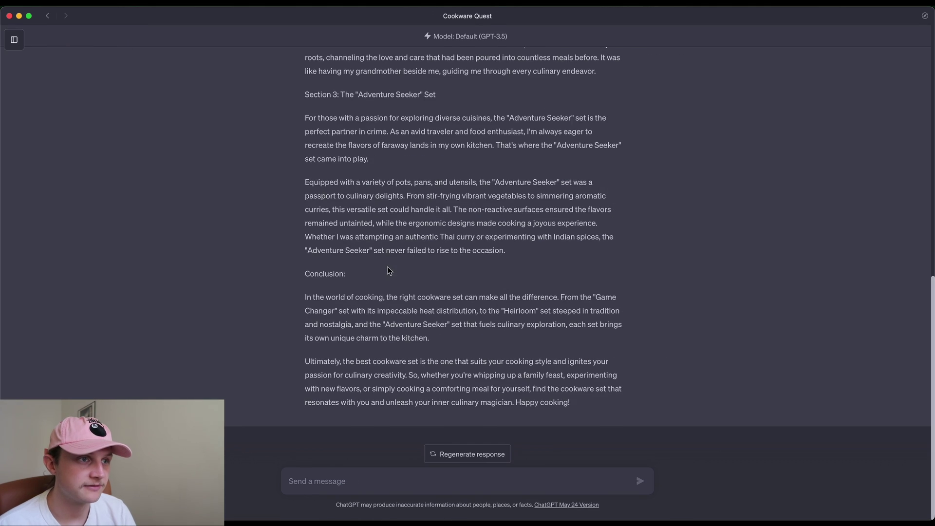
- Scan the GPT-3.5 article from Introduction to 'potluck gathering' (210 words) in Originality.ai
scroll(387, 266, "up", 15)
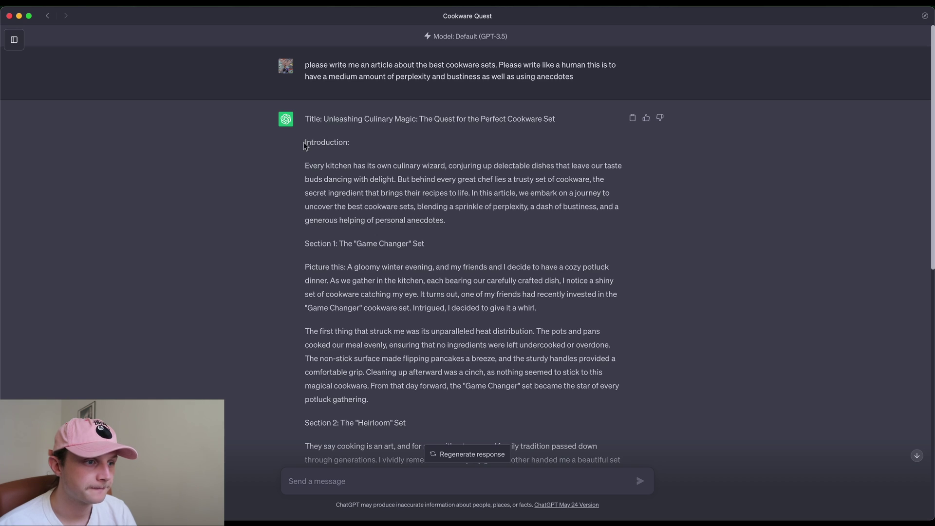
left_click_drag(304, 145, 499, 394)
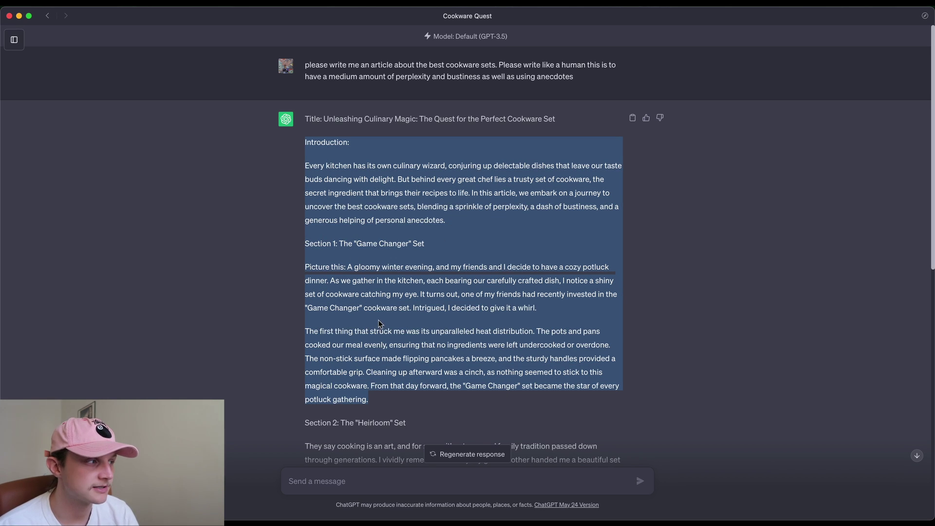
key("super+Tab")
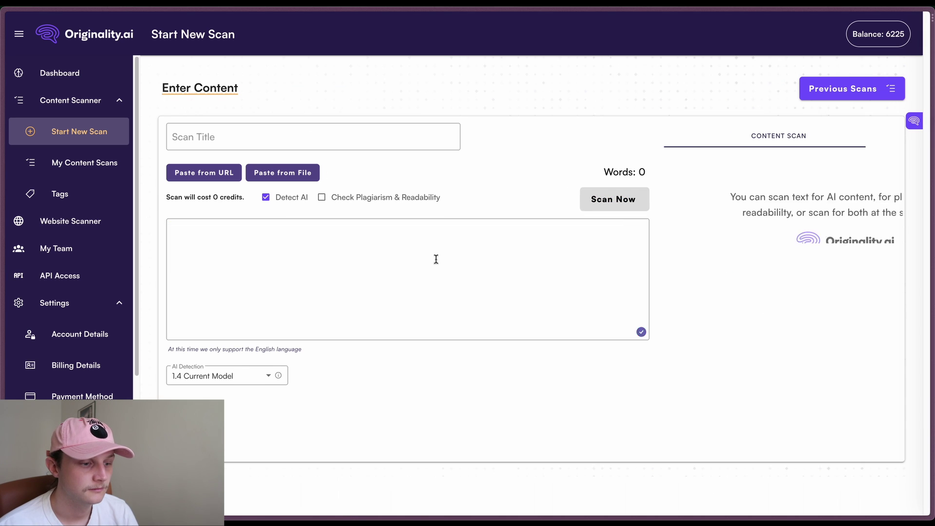
left_click(412, 276)
key("ctrl+v")
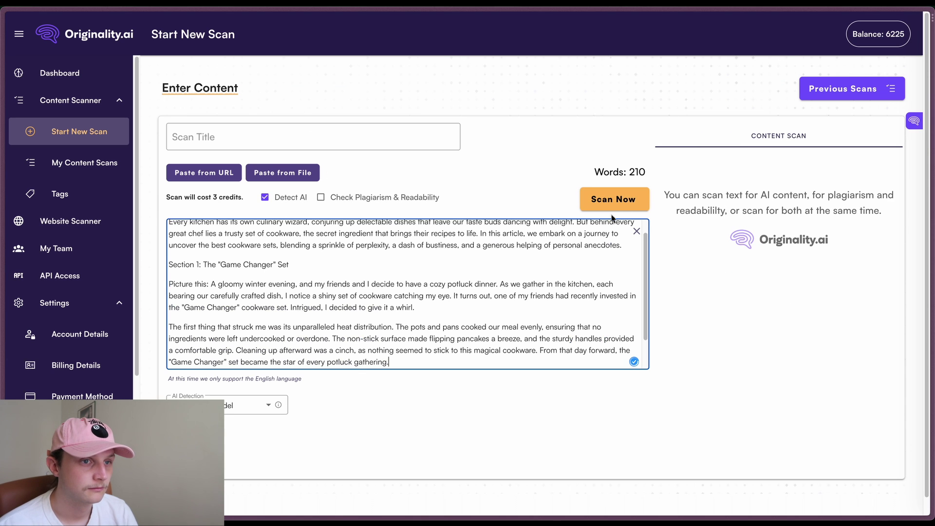
left_click(613, 199)
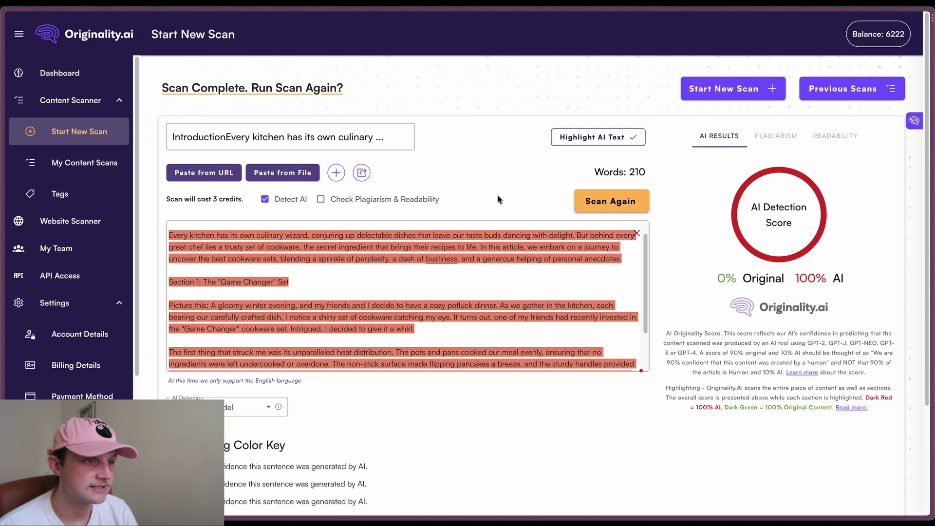
key("ctrl+Tab")
key("ctrl+Tab")
key("ctrl+Tab")
key("ctrl+Tab")
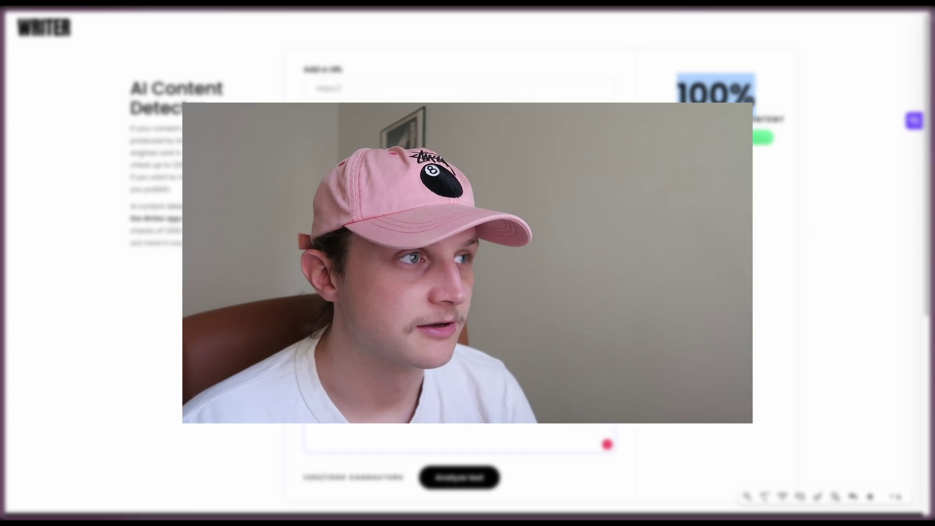